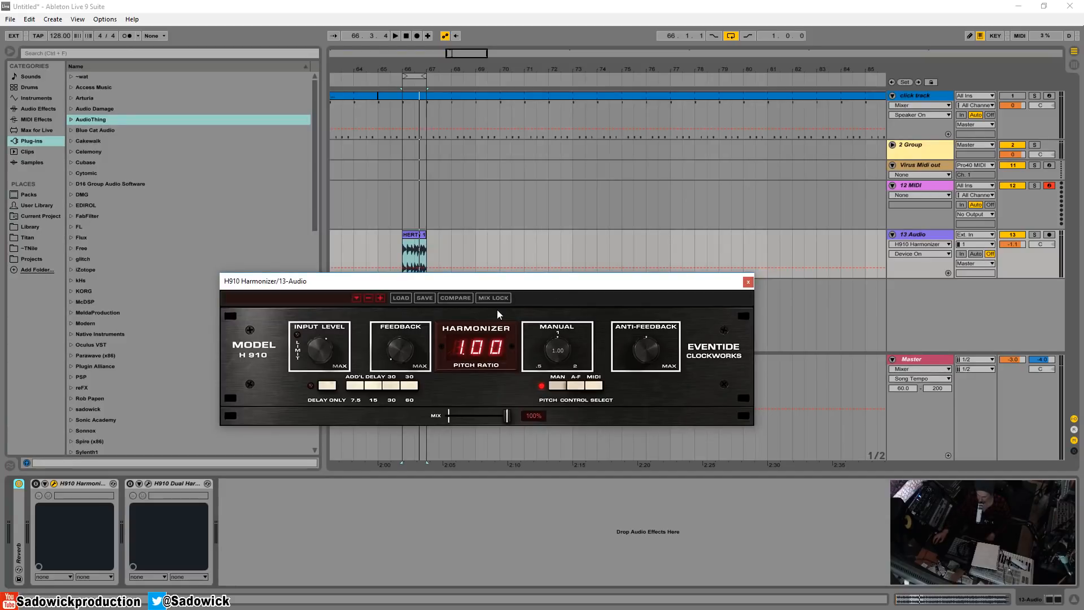
drag(498, 284, 519, 285)
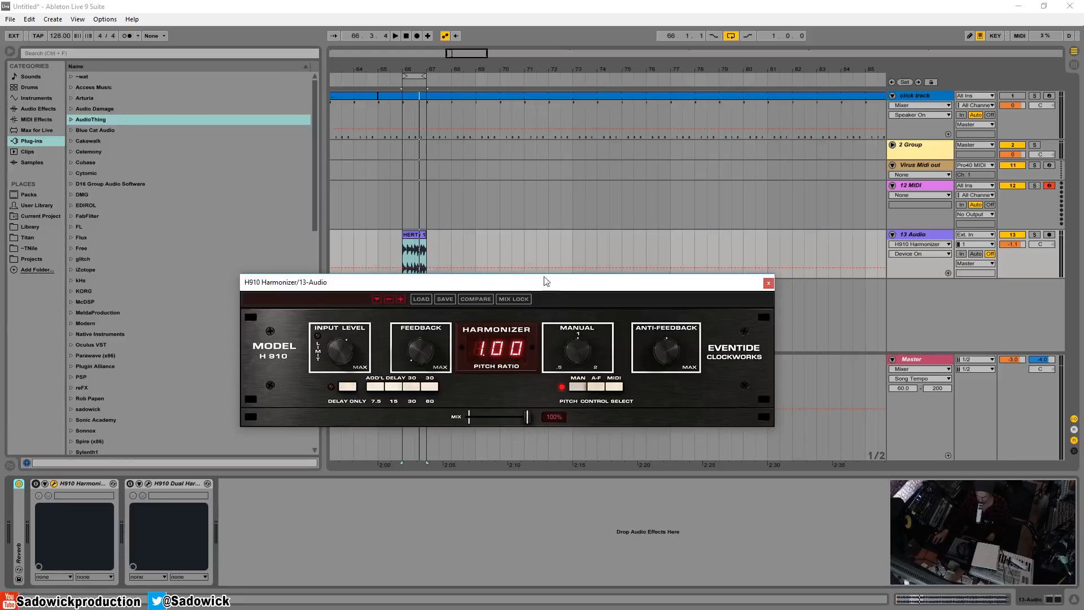
drag(533, 283, 528, 260)
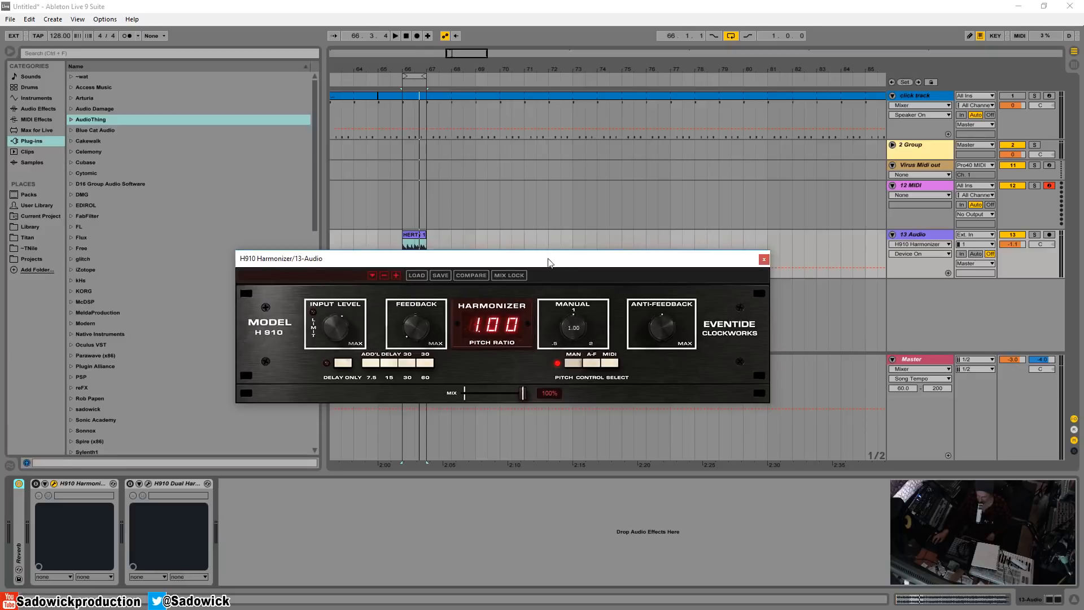
drag(547, 259, 584, 286)
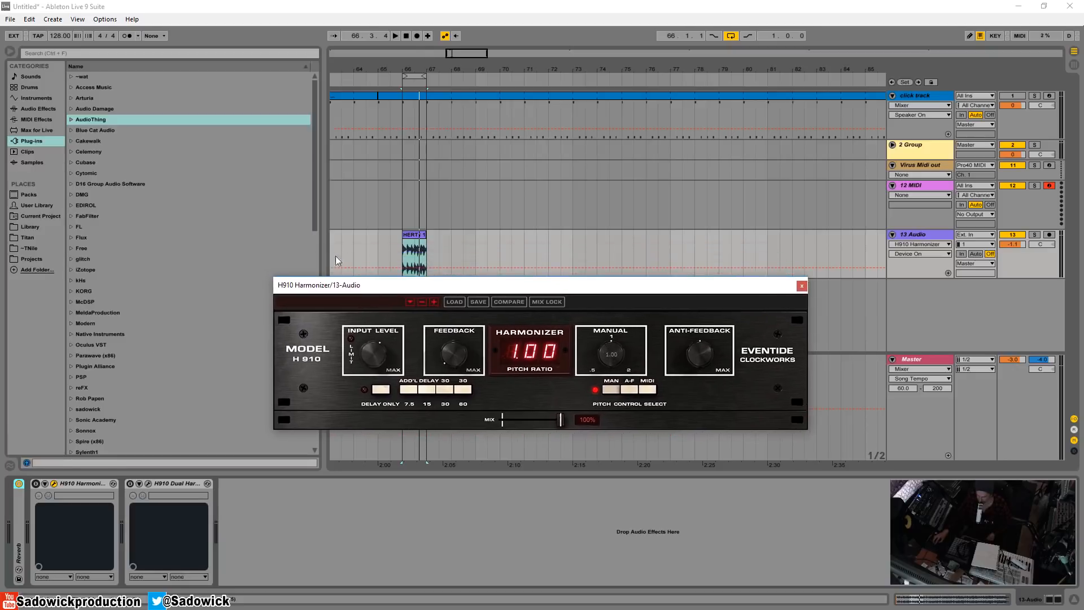
Step: Select the melody clip on the 13 Audio track and play it with the H910 Harmonizer bypassed
click(404, 234)
drag(461, 282, 459, 294)
click(413, 235)
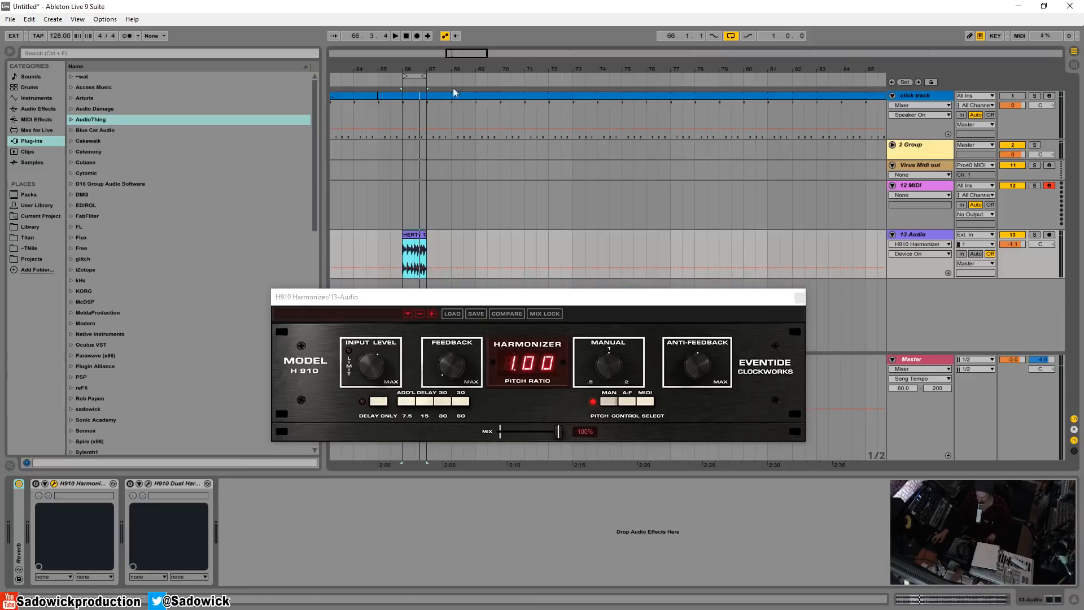
drag(417, 66, 538, 164)
key(space)
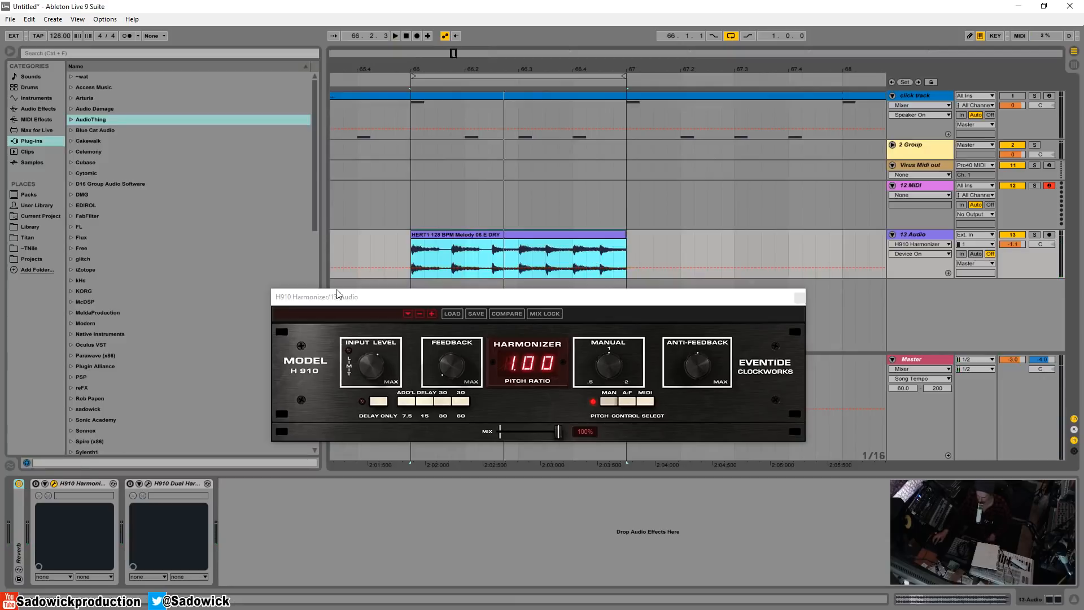
Step: Switch on the H910 Harmonizer device and place its window clear of the melody clip
drag(337, 293, 348, 285)
click(36, 483)
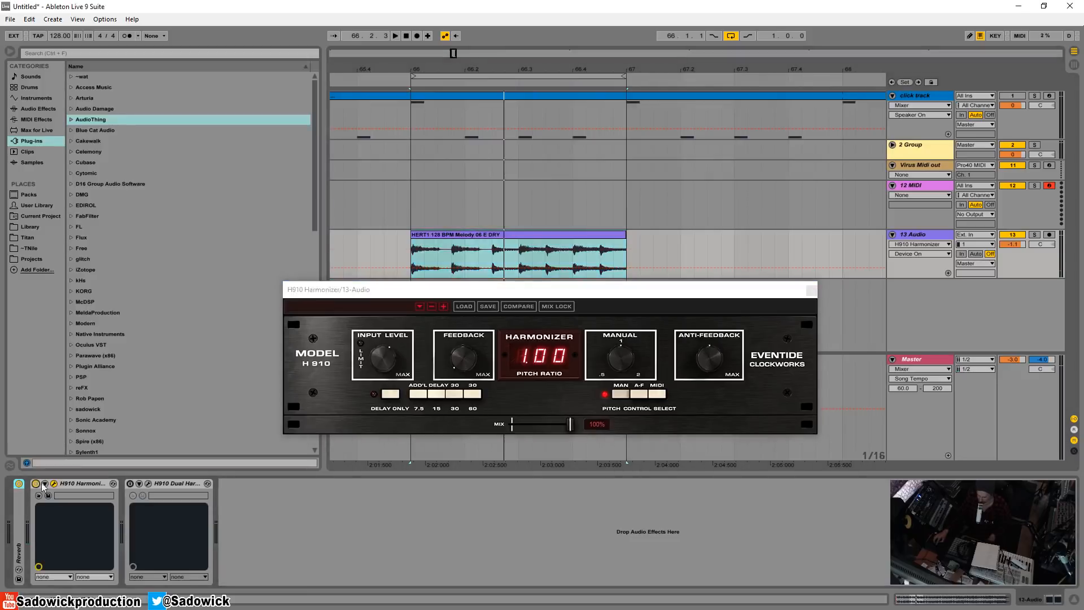
mouse_move(591, 294)
mouse_down()
mouse_move(579, 271)
mouse_move(577, 309)
mouse_up()
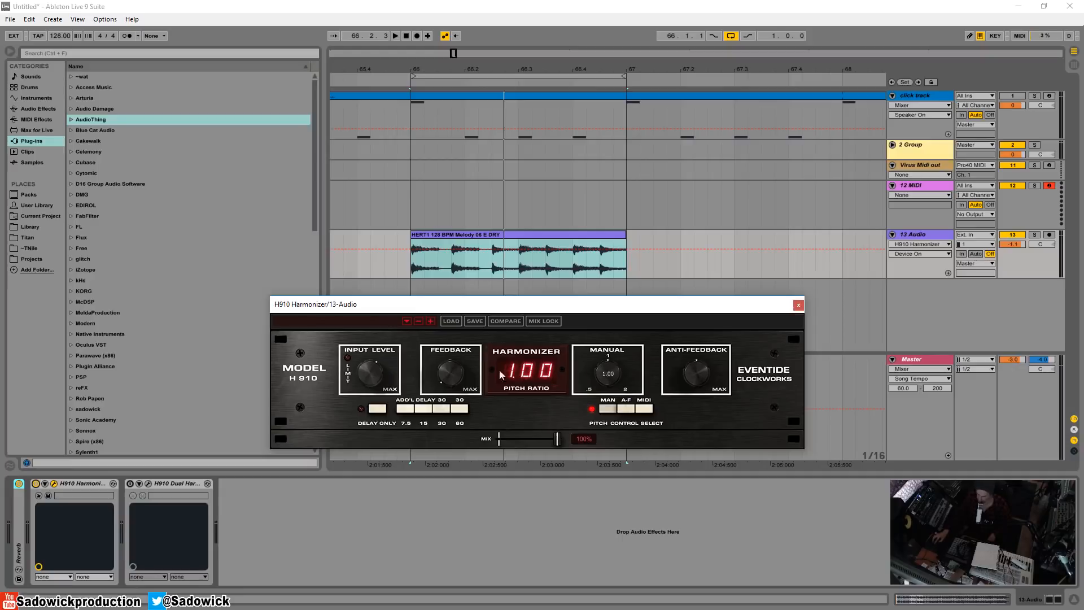
Step: Play the melody clip through the H910 Harmonizer at a 1.00 pitch ratio and 100% mix
click(561, 445)
click(517, 233)
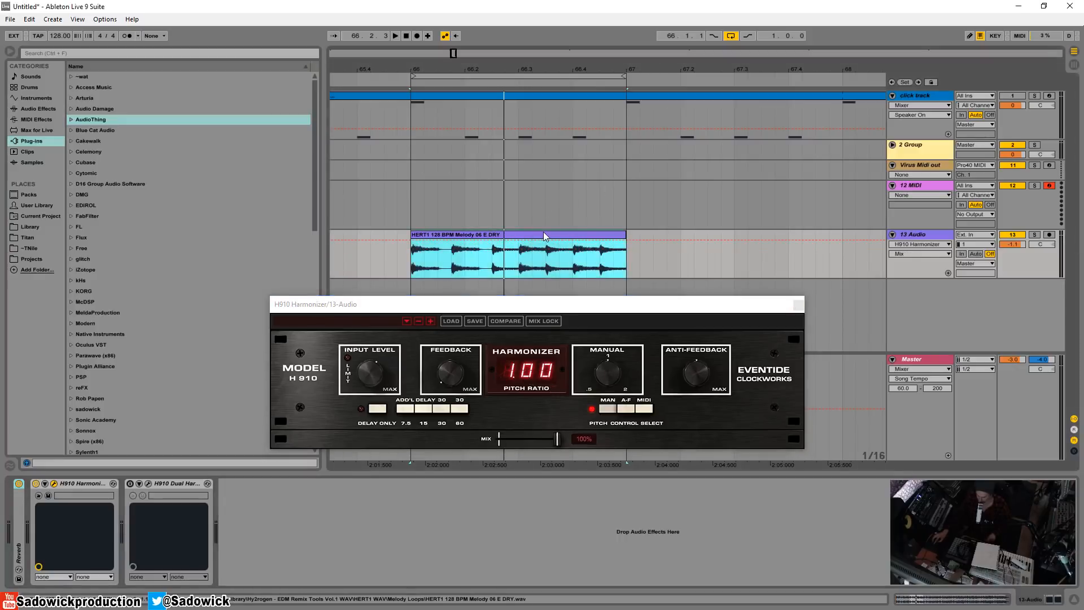
key(space)
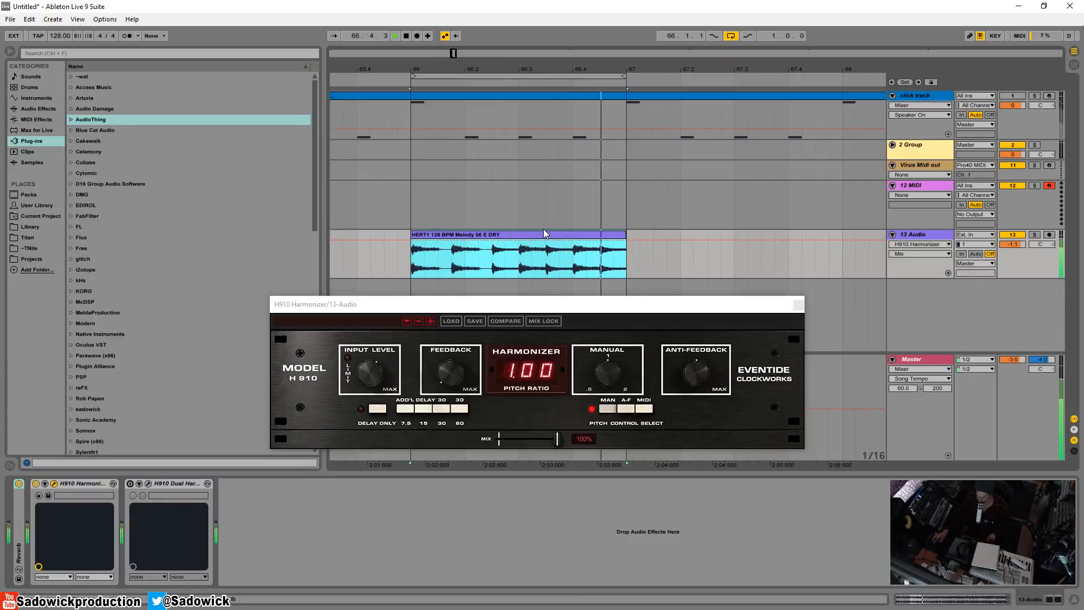
key(space)
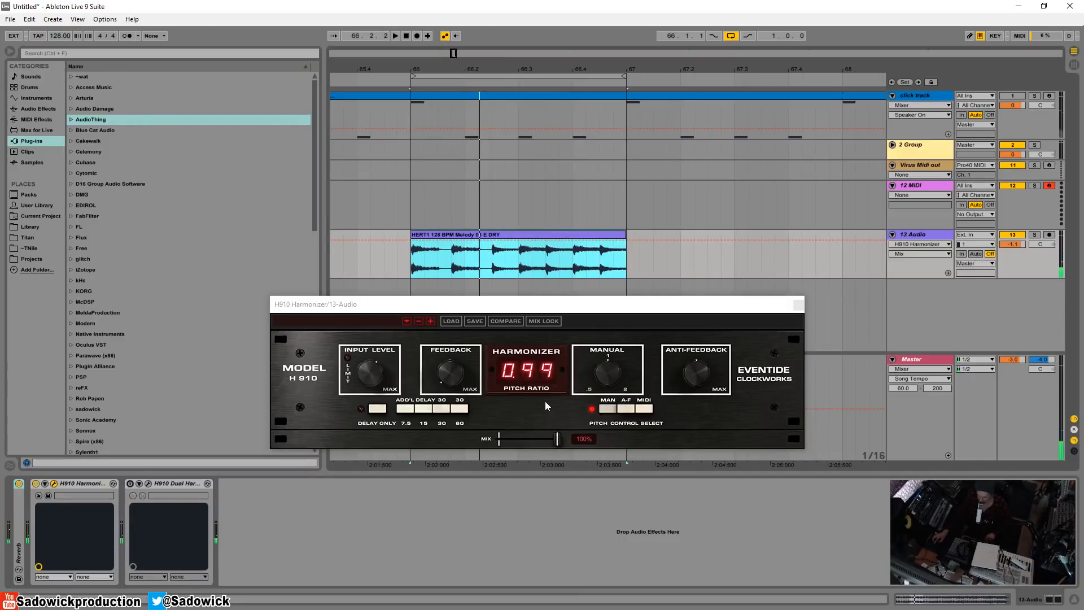
Step: Turn the manual pitch ratio down to 0.50 and up to 2.00 to try its full range
click(609, 381)
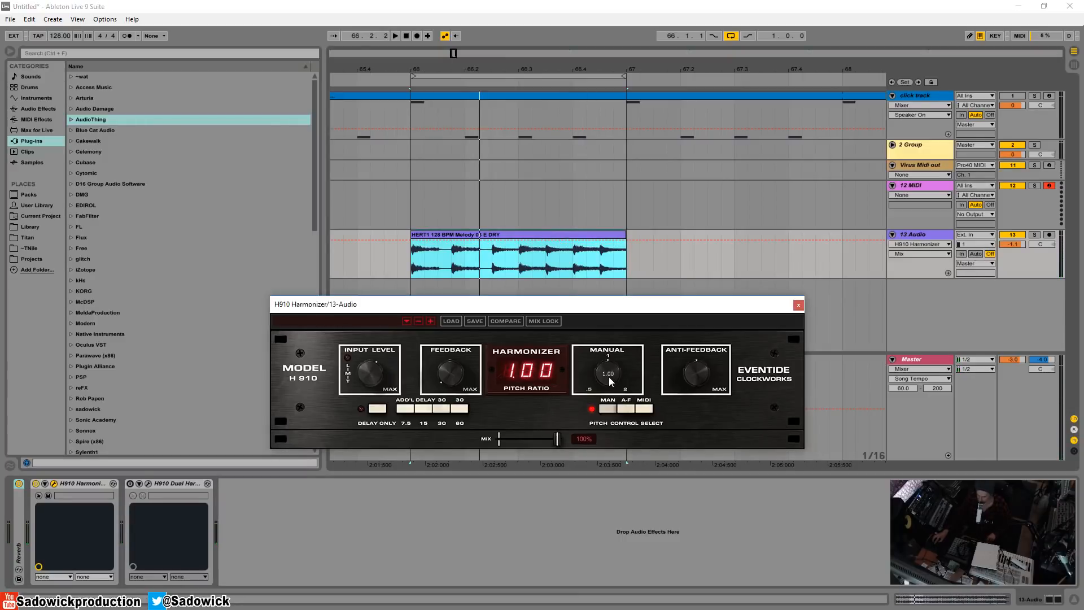
drag(609, 381, 627, 524)
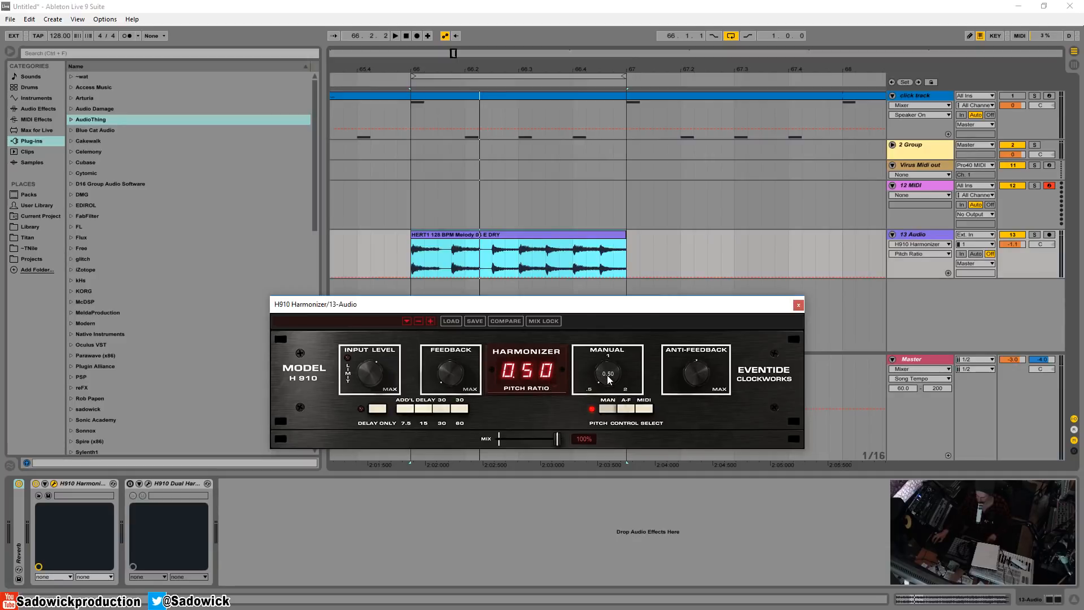
drag(608, 378, 606, 148)
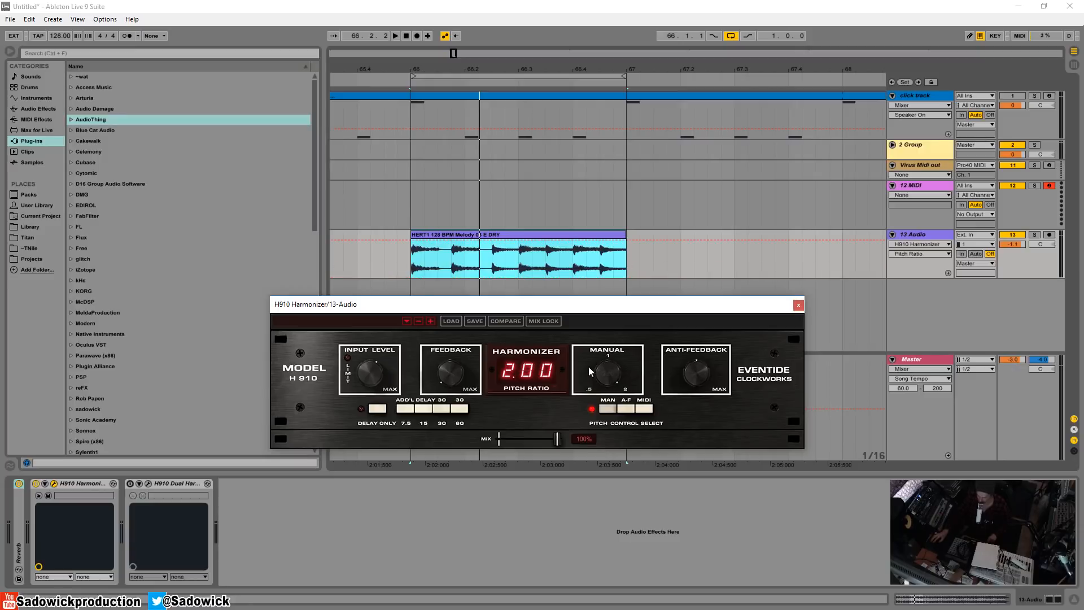
Step: Play the loop while sweeping the manual pitch ratio, and return it to 1.00
key(space)
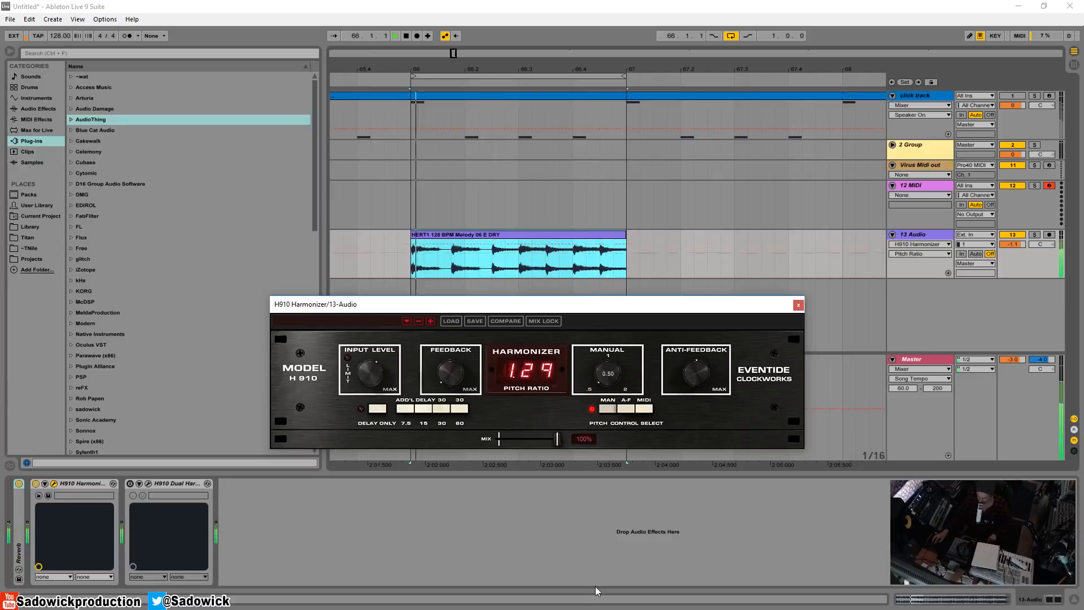
drag(596, 587, 606, 433)
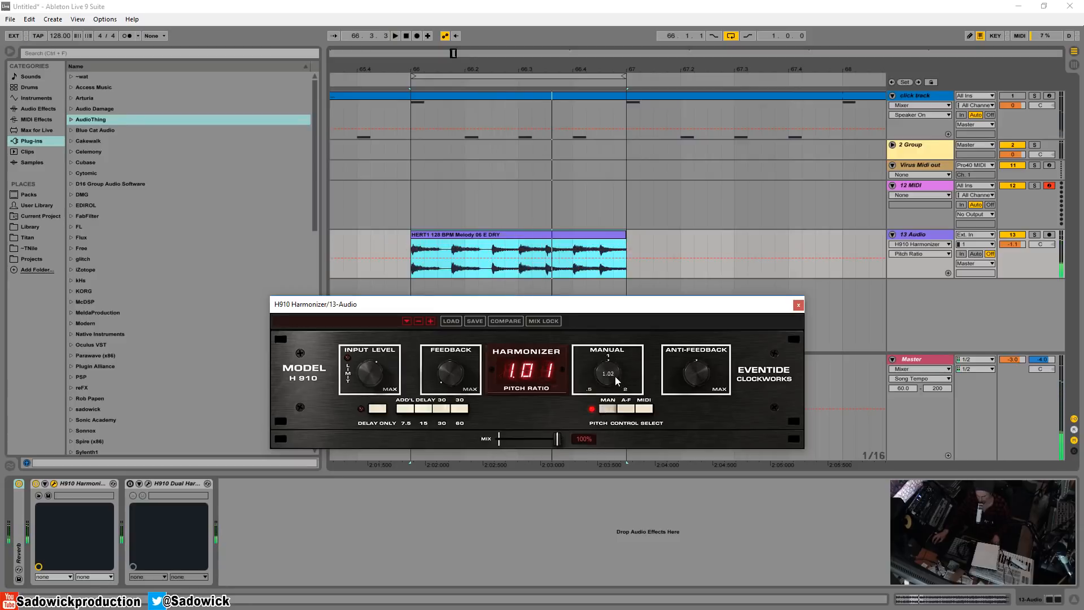
scroll(613, 373, down, 2)
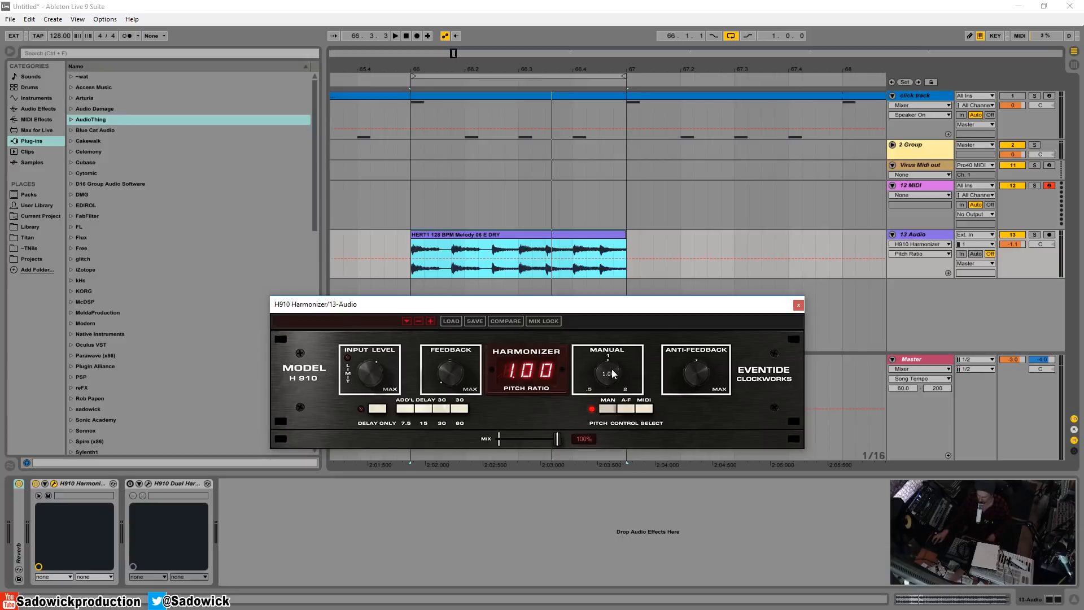
drag(612, 369, 612, 371)
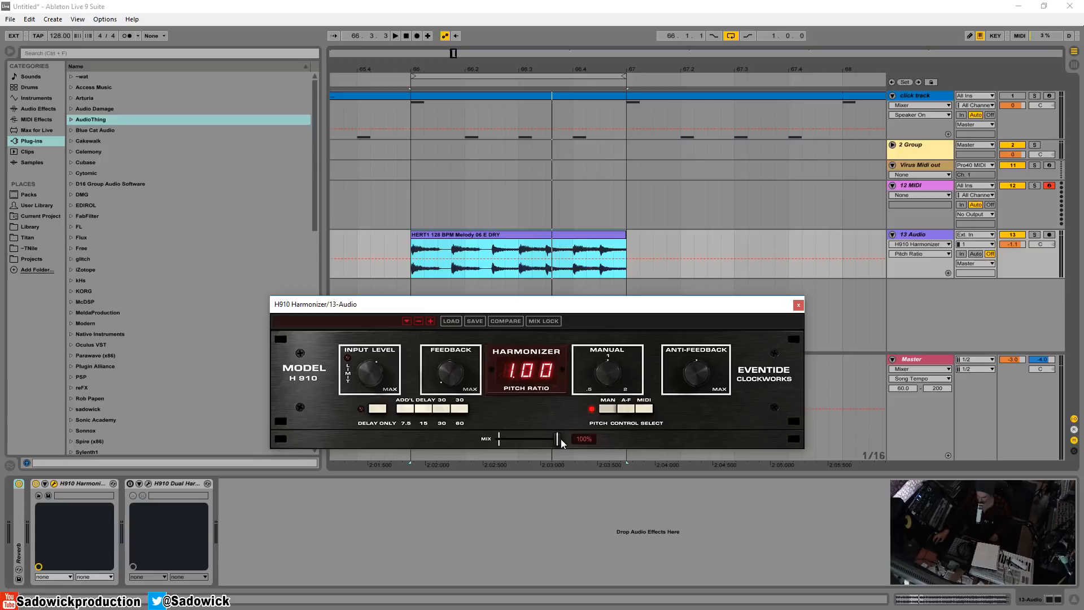
Step: Play the loop with the Harmonizer mix at 0% and raise the mix to 54%
drag(560, 439, 493, 439)
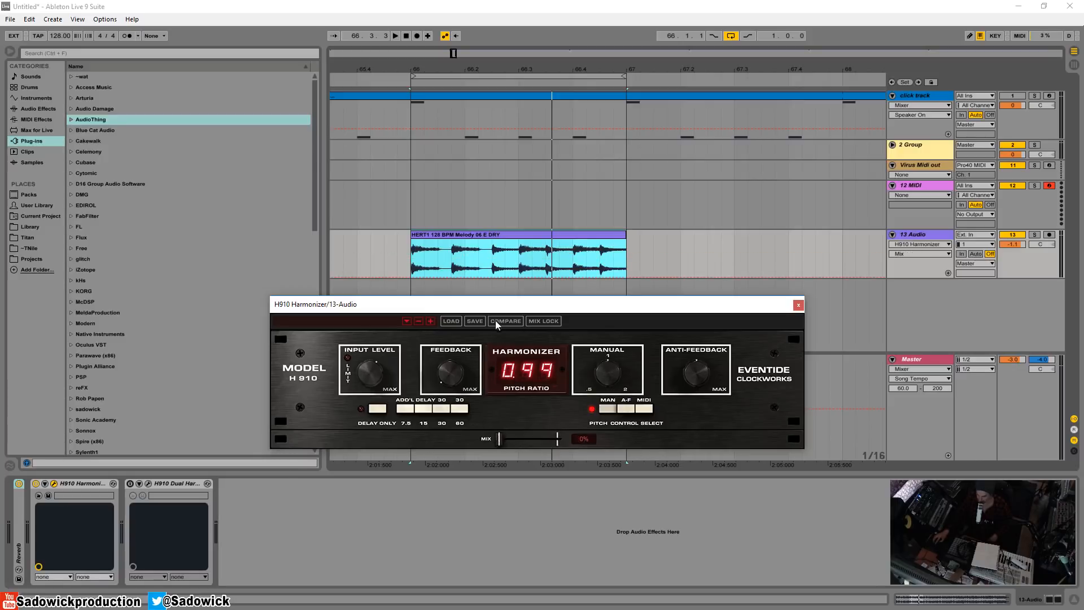
drag(507, 306, 492, 307)
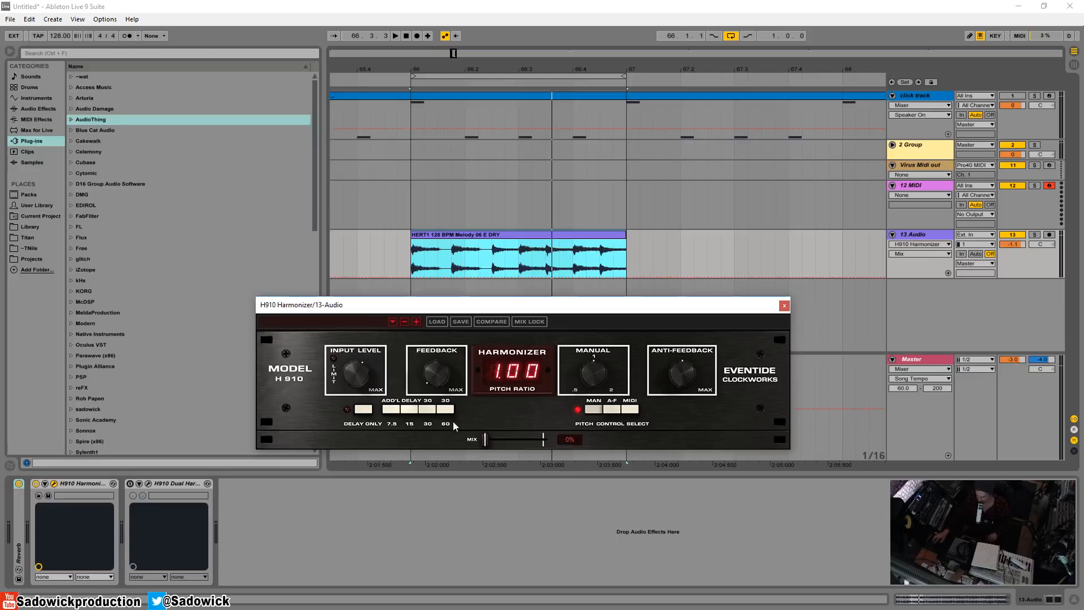
key(space)
drag(487, 439, 519, 443)
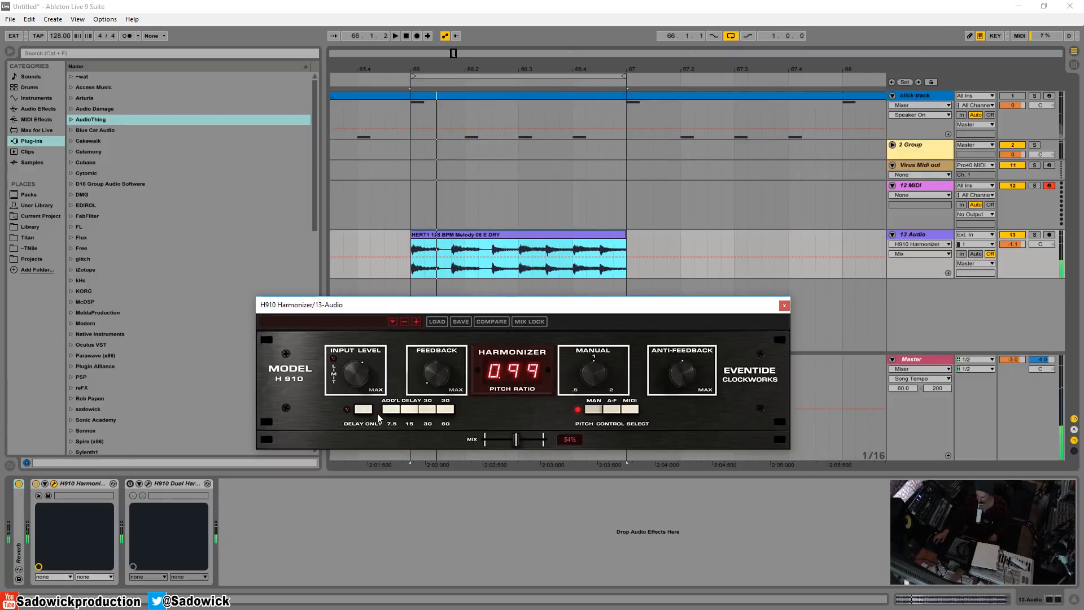
Step: Audition the 7.5, 15, 30 and 60 additional delays in different combinations during playback, and switch them all off
click(395, 409)
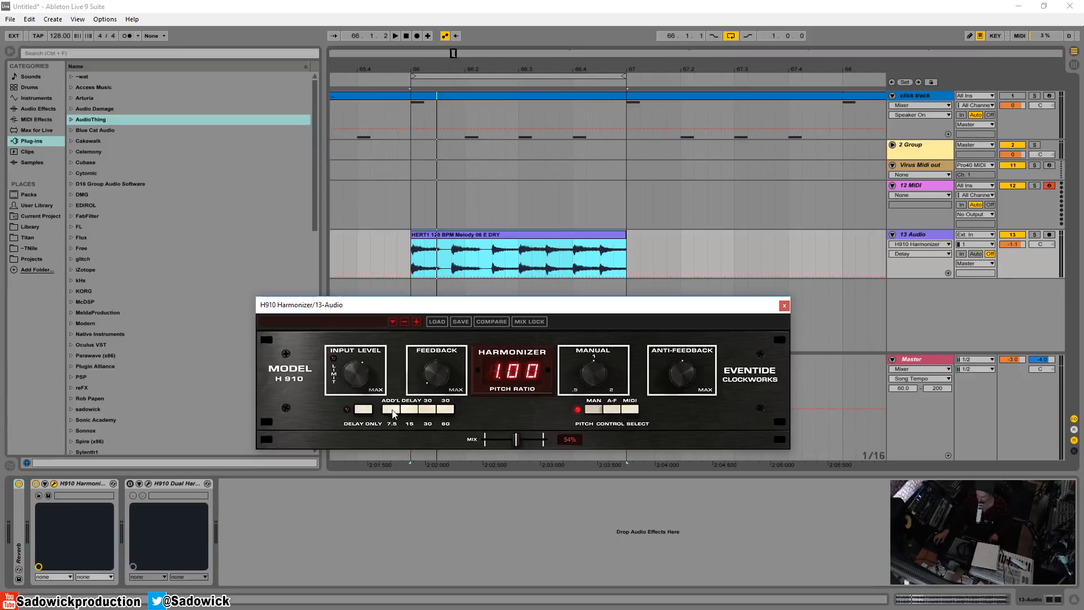
click(409, 410)
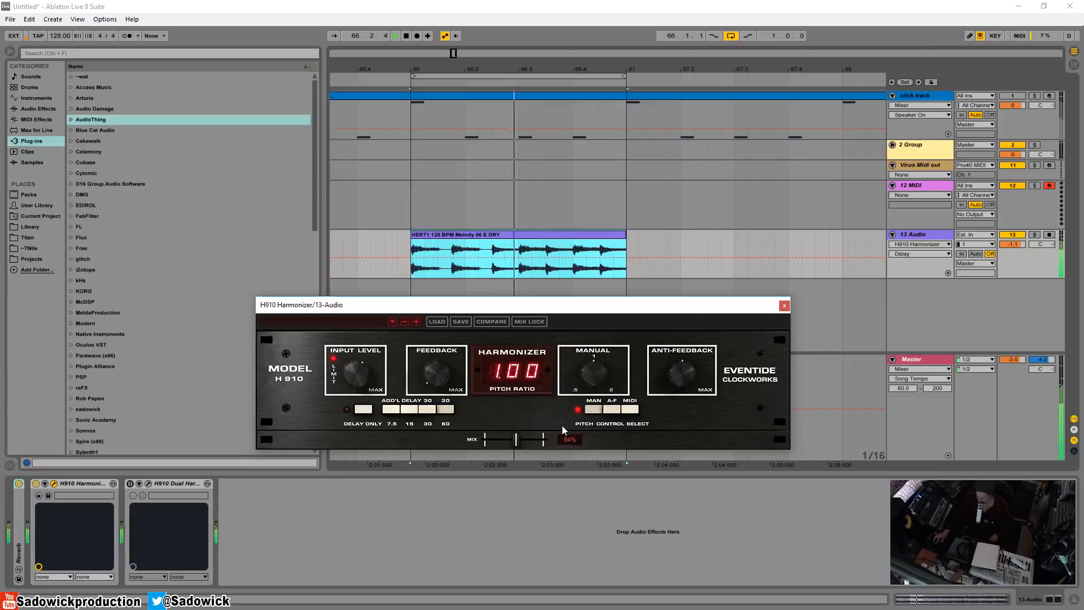
click(427, 410)
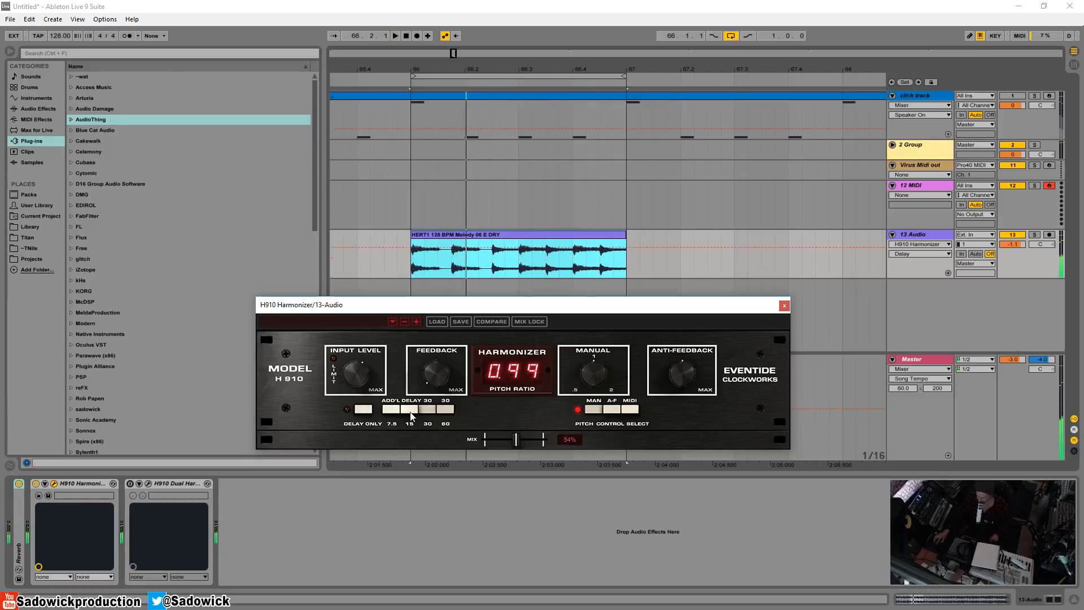
click(410, 410)
click(392, 410)
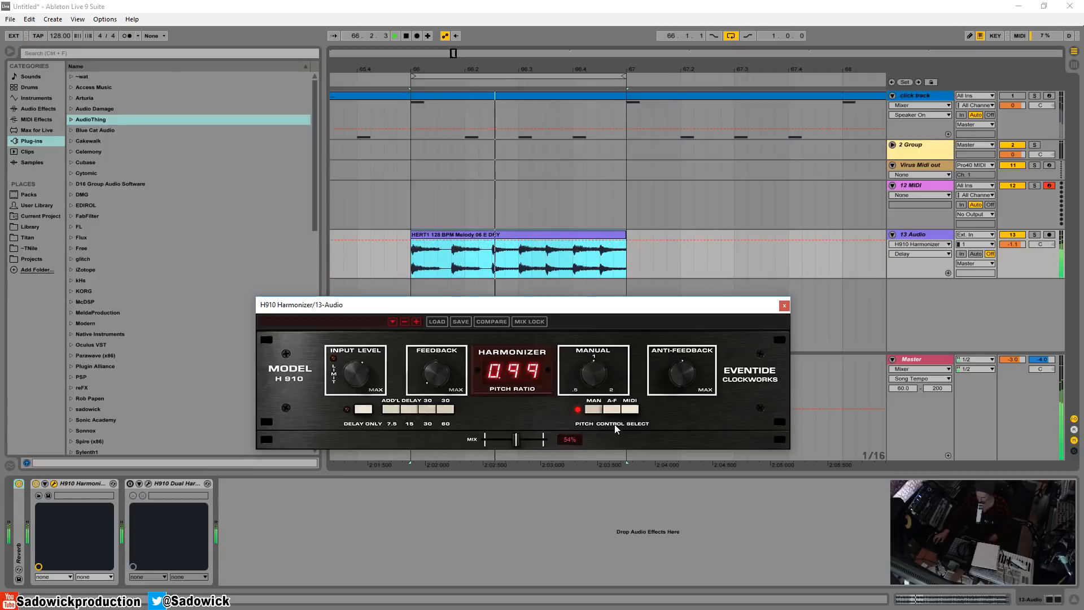
click(391, 411)
click(409, 410)
click(427, 411)
click(444, 412)
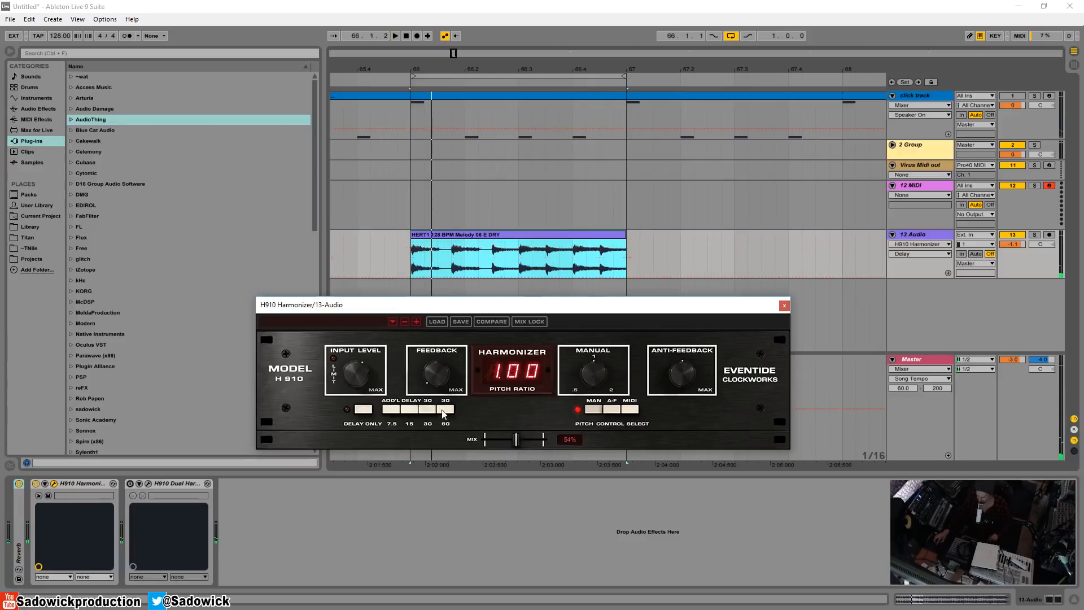
Step: Engage the 7.5 additional delay, set the feedback to 38.0%, and listen to the loop
click(389, 410)
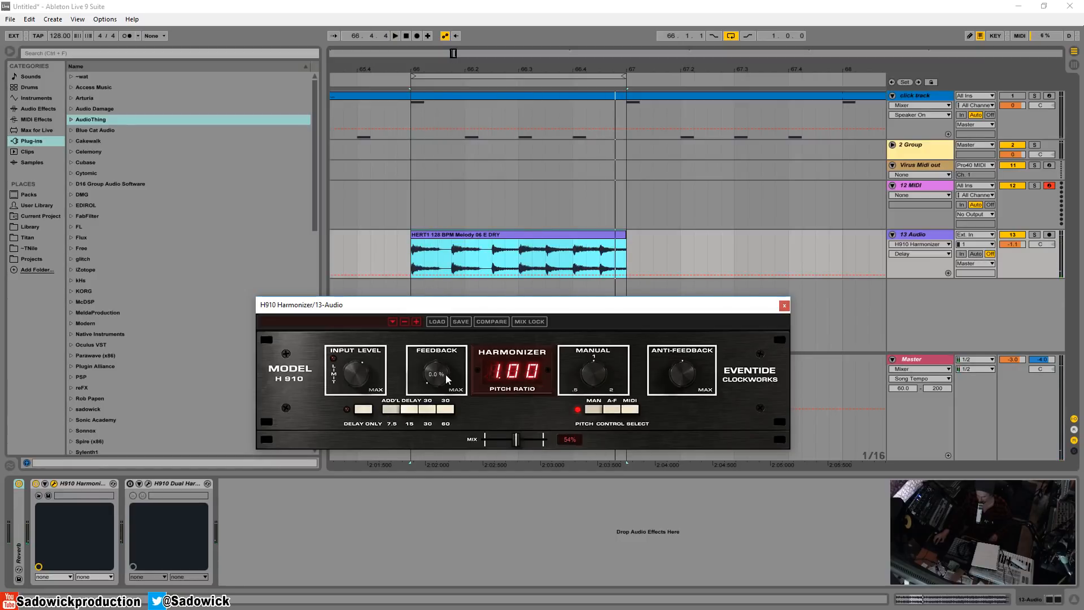
drag(442, 380, 433, 323)
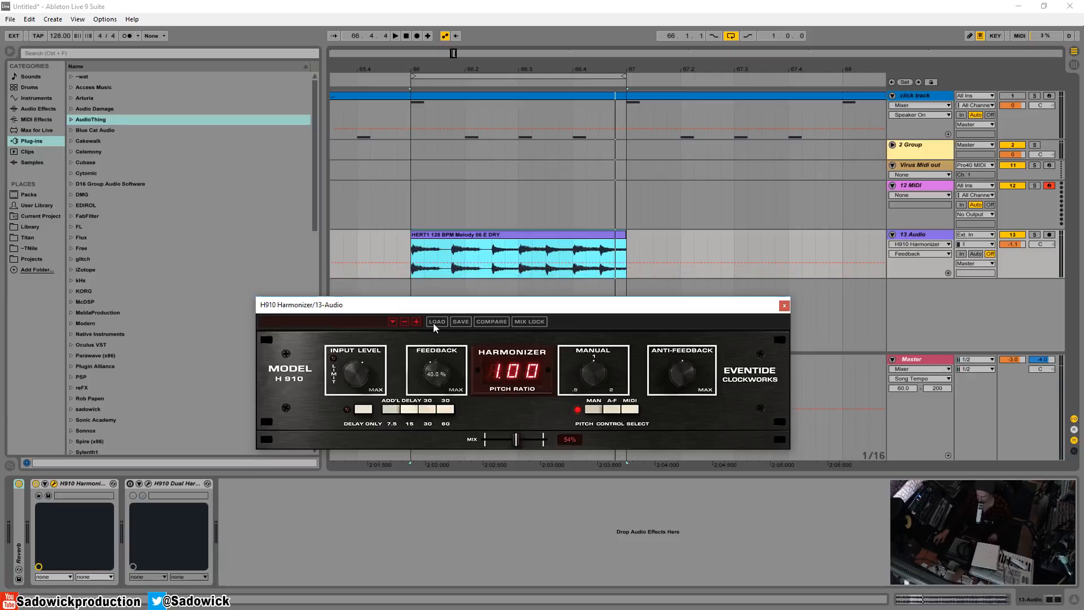
key(space)
drag(438, 371, 440, 375)
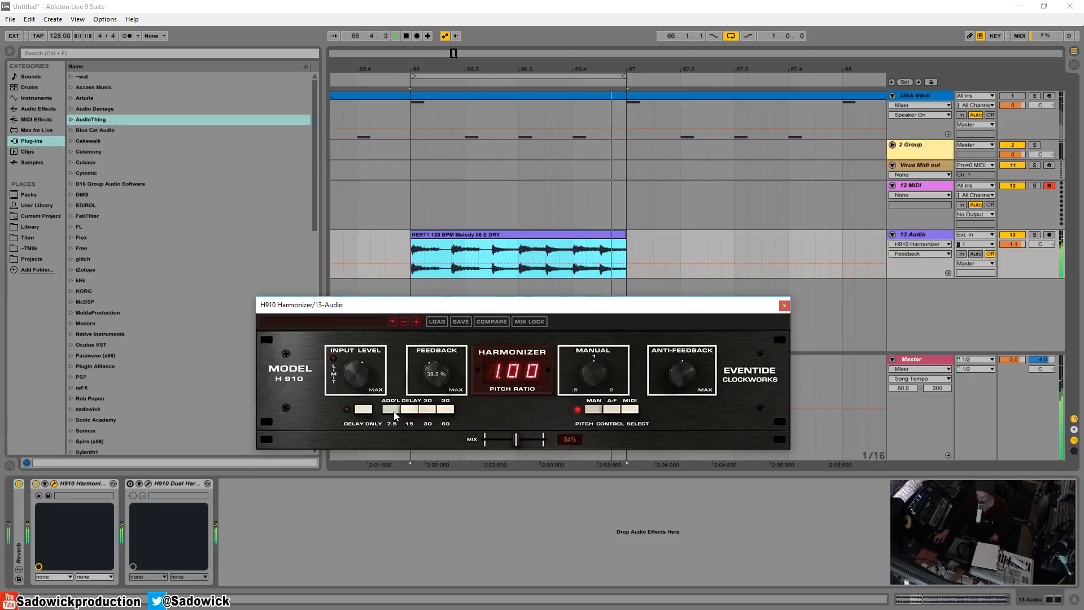
key(space)
Step: Change the additional delay to 30 only, set the feedback to 37.2%, and listen to the loop
click(430, 411)
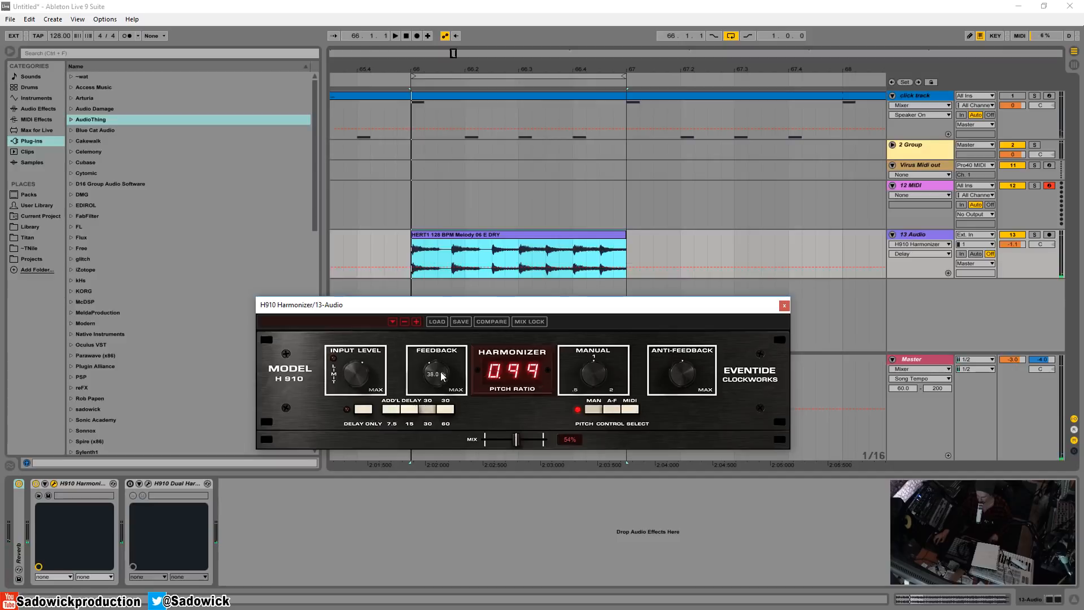
drag(442, 377, 439, 380)
key(space)
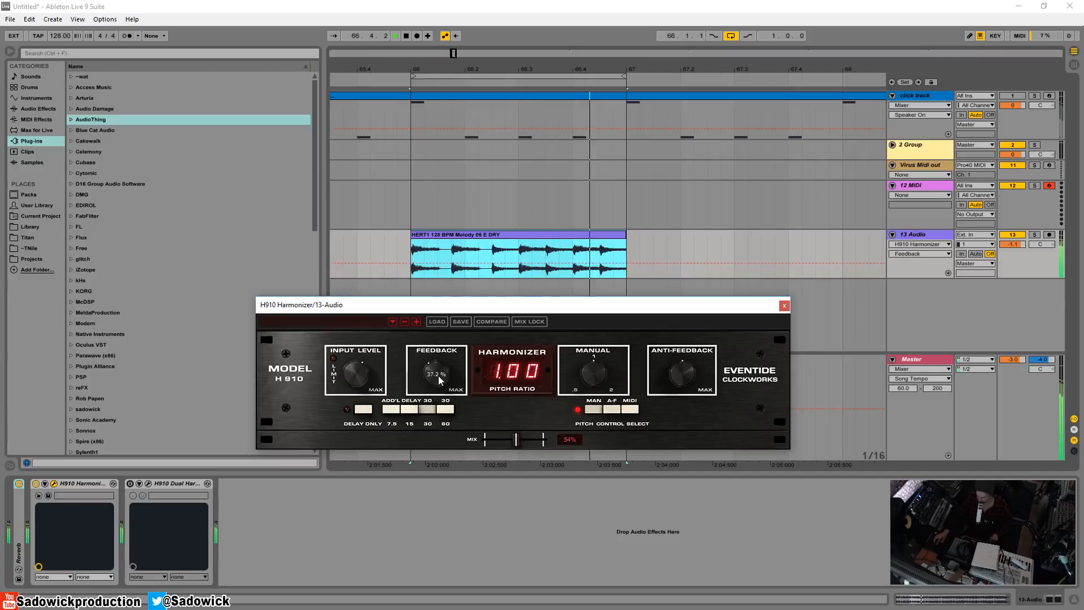
key(space)
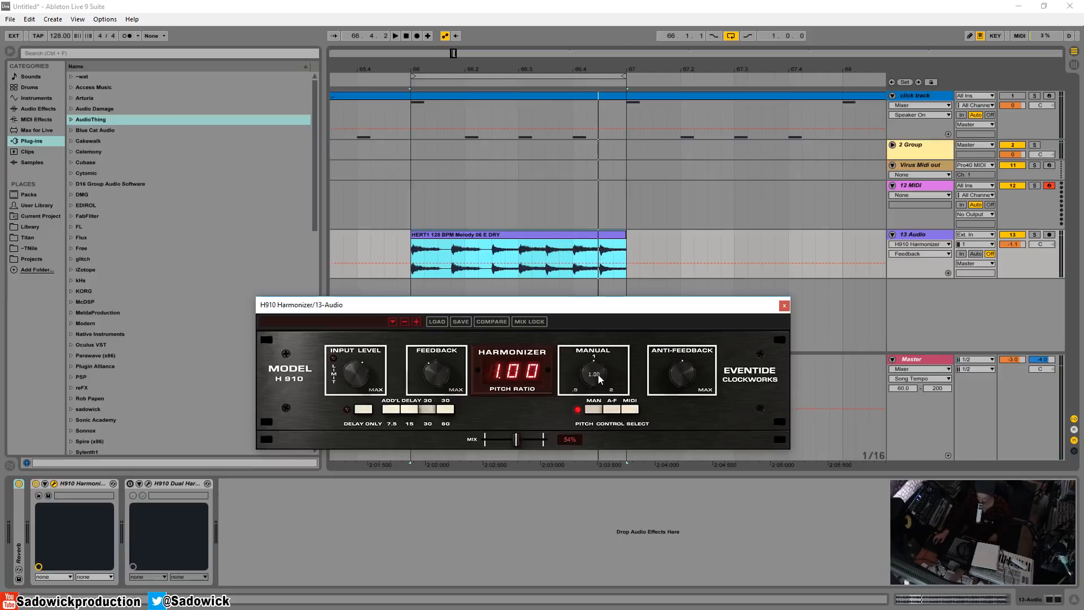
Step: Set the manual pitch ratio to 1.08 and play the loop with the delay and feedback engaged
drag(600, 379, 606, 352)
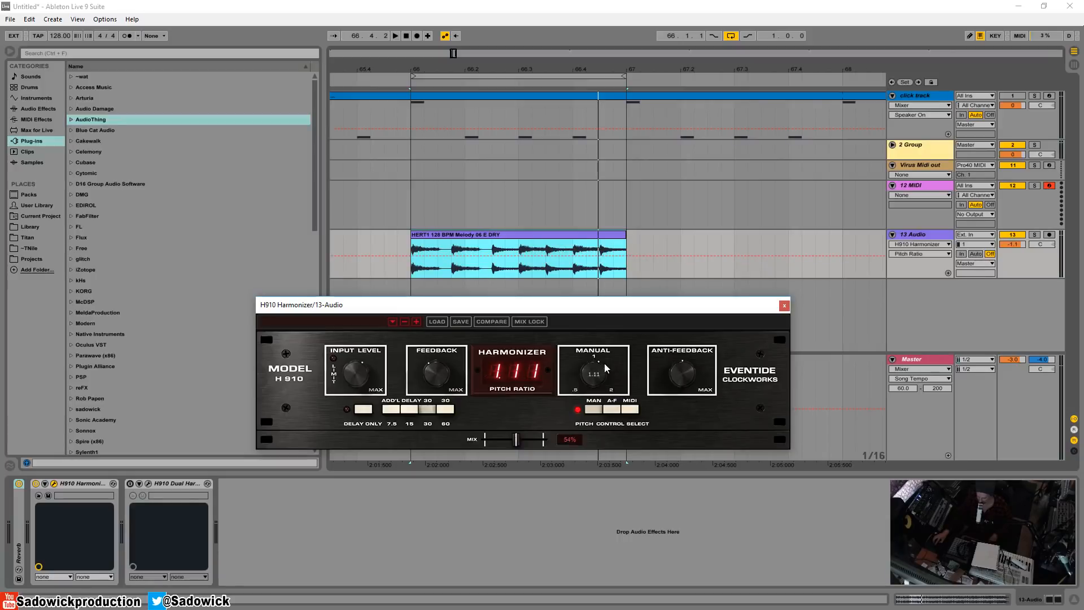
drag(604, 363, 605, 366)
key(space)
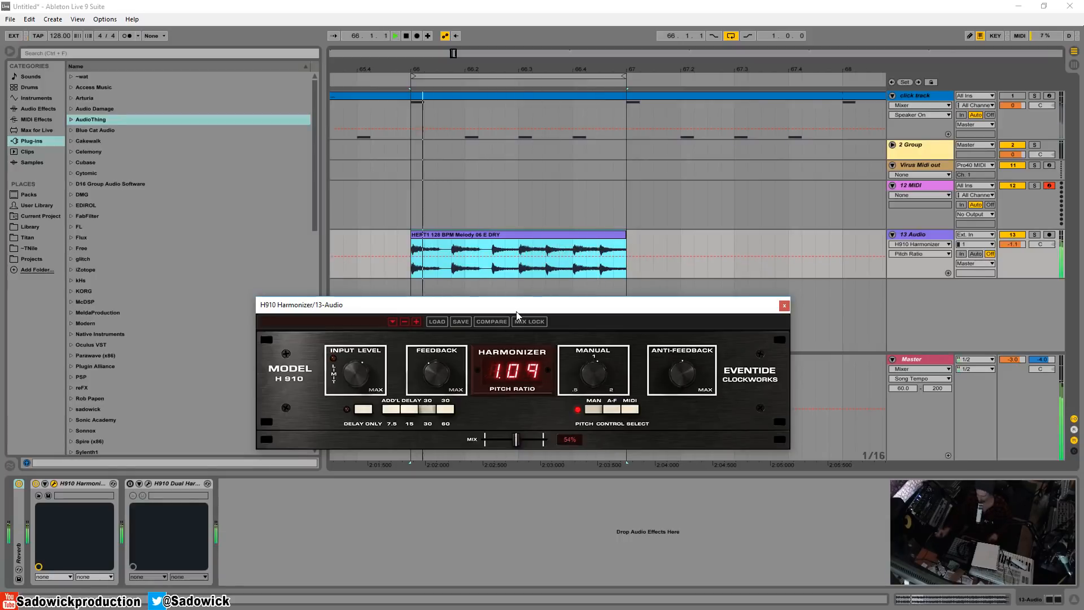
key(space)
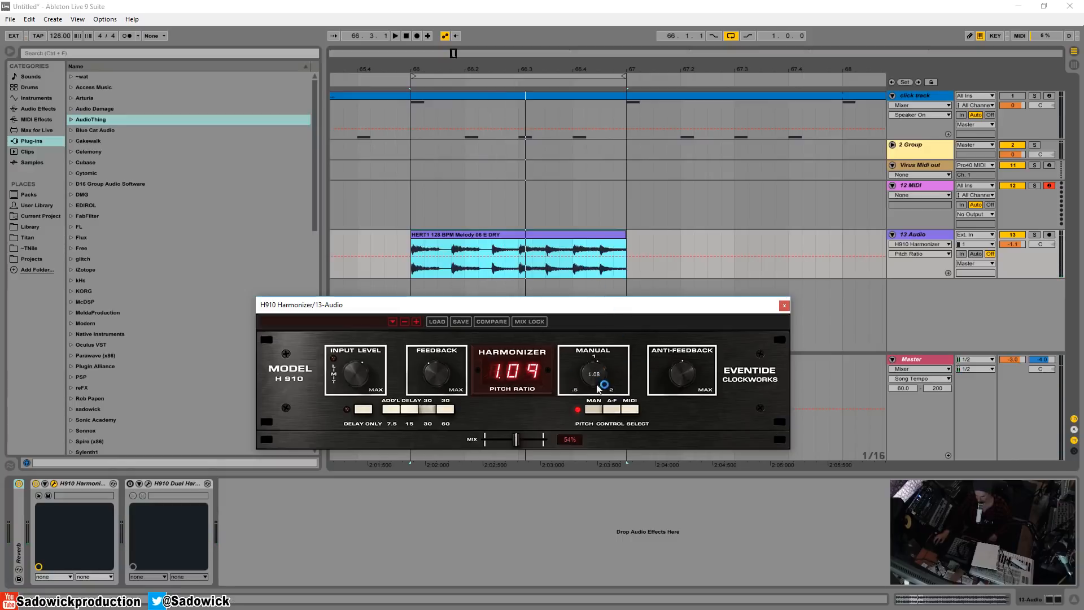
Step: Set the manual pitch ratio to 1.29 and listen to the loop
drag(594, 378, 593, 364)
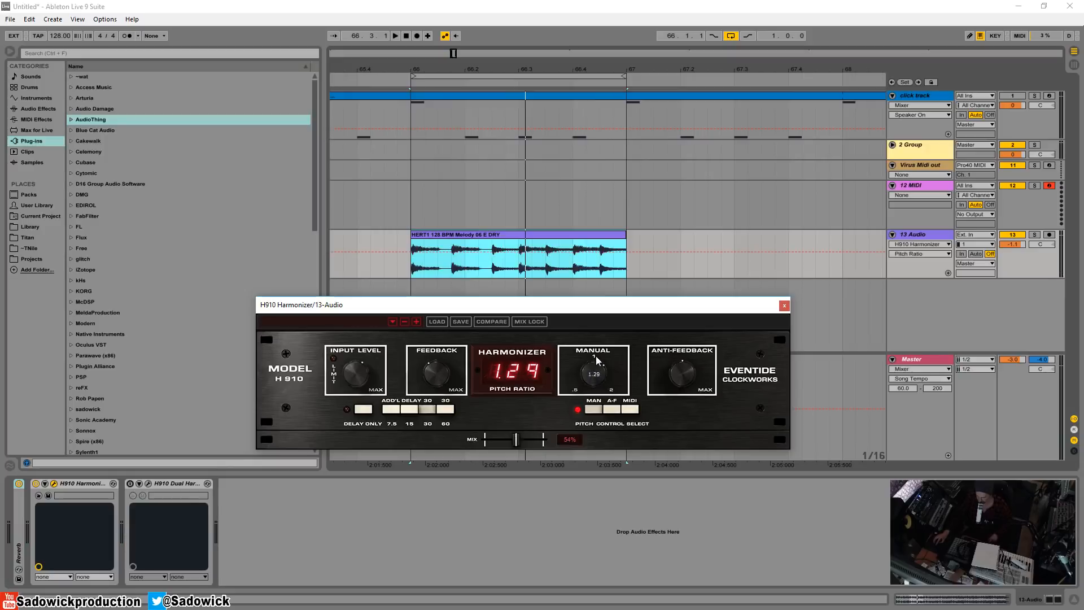
key(space)
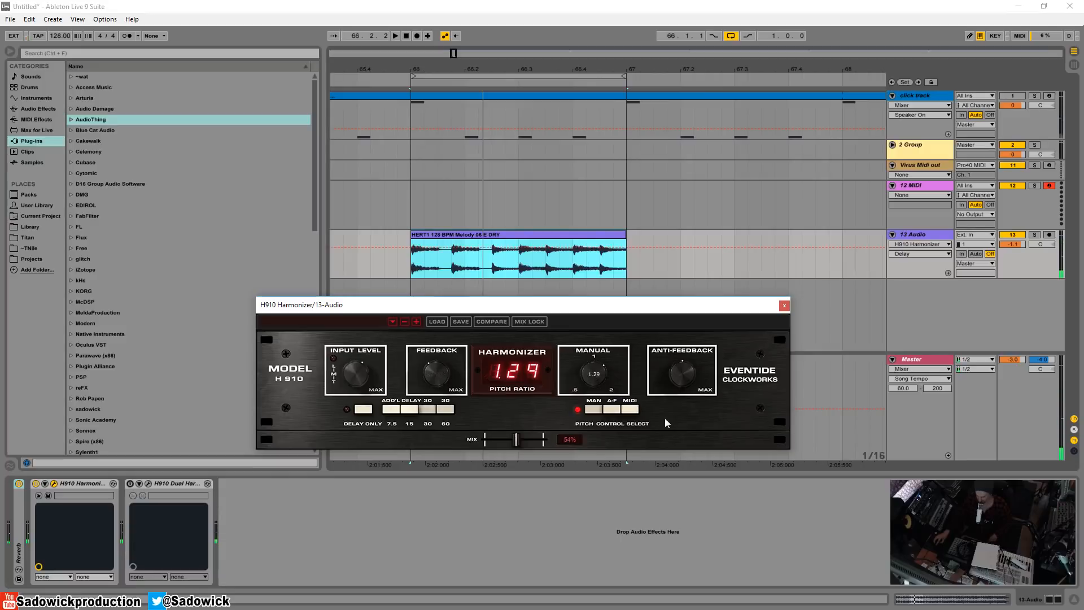
drag(431, 298, 421, 302)
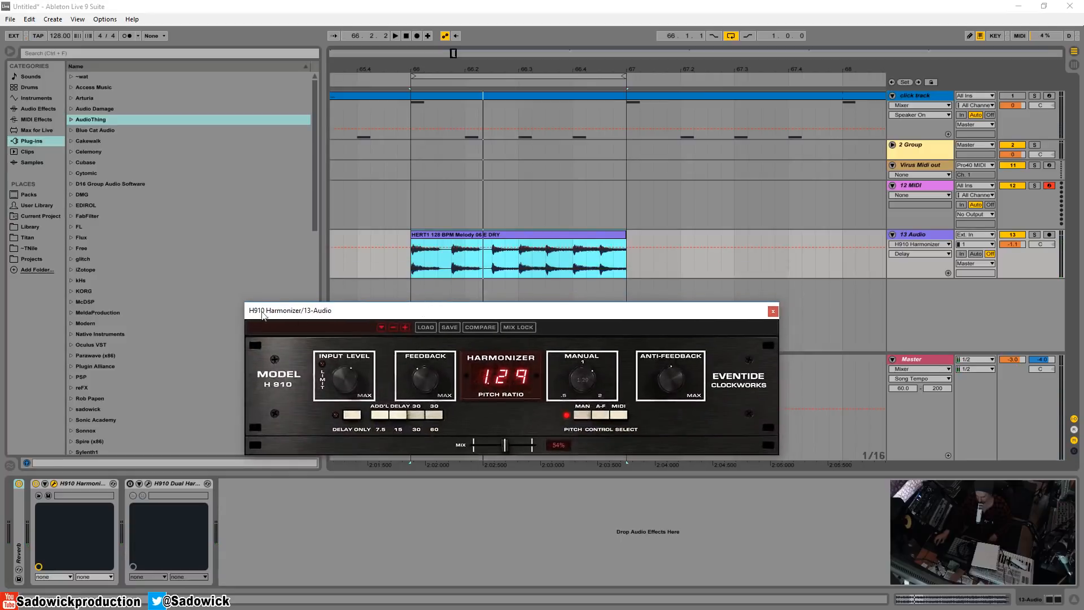
drag(290, 314, 307, 297)
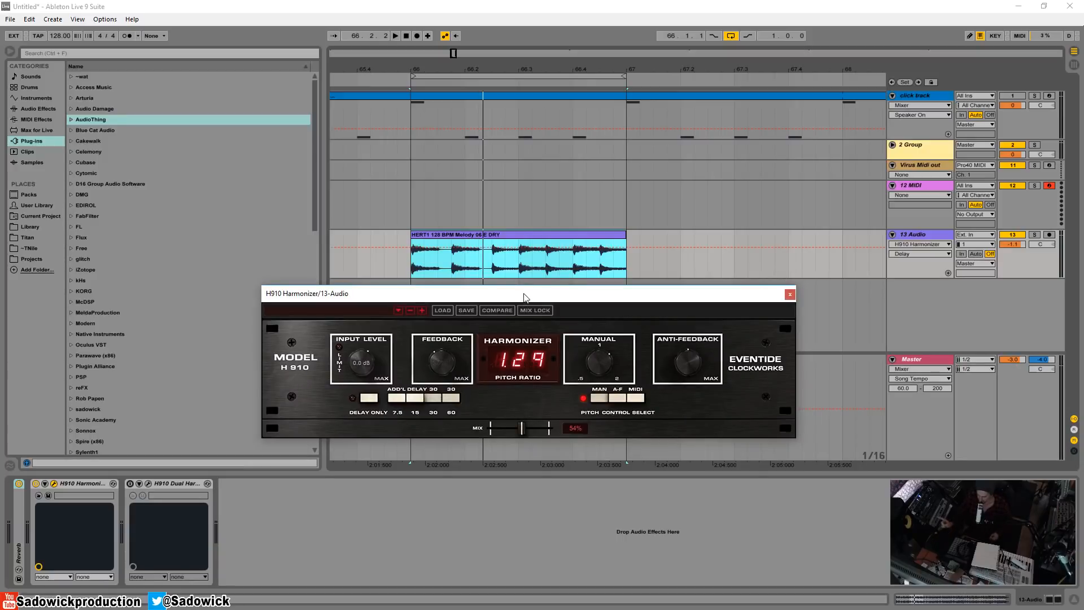
Step: Remove the single H910 Harmonizer from the audio track, then enable the H910 Dual Harmonizer and open its plug-in window
click(789, 294)
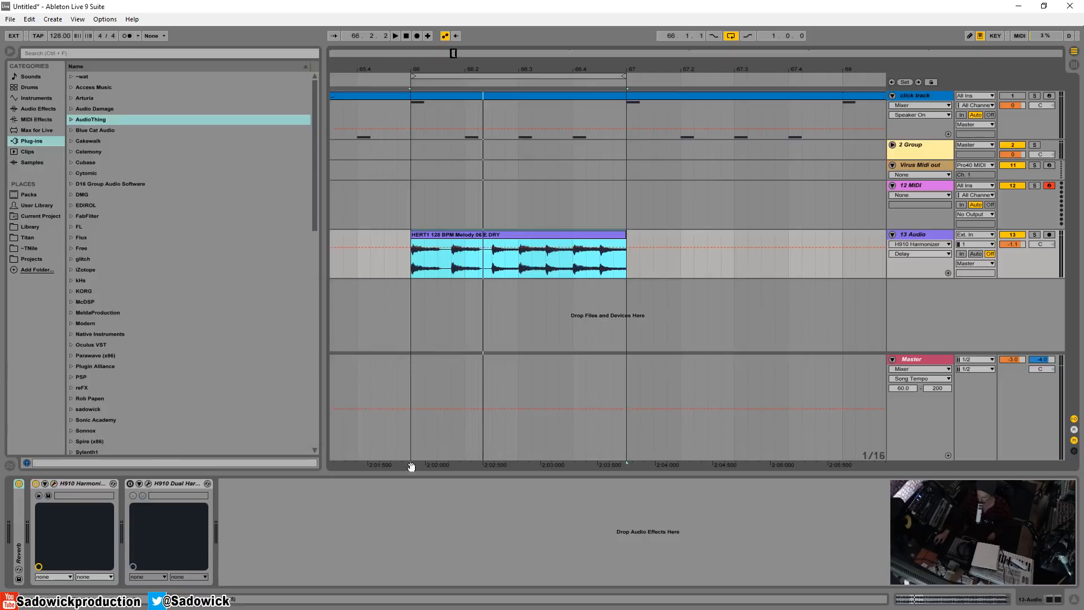
right_click(66, 484)
click(83, 486)
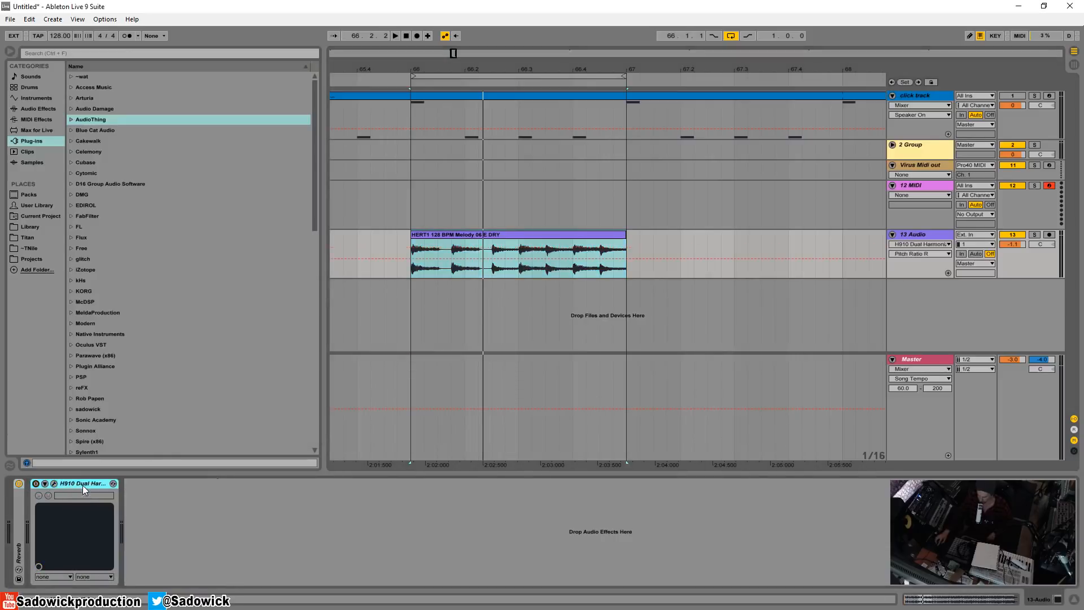
click(36, 483)
click(54, 483)
drag(513, 222, 569, 186)
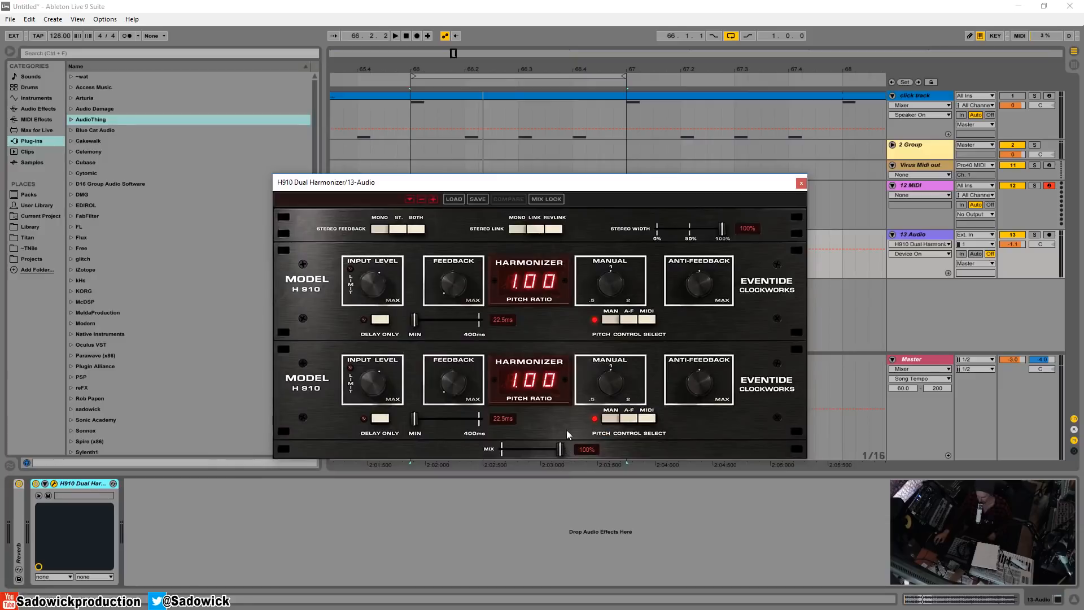
Step: With the two units reverse-linked, set the upper manual pitch ratio to 1.01 and the lower one to 0.99
click(517, 228)
mouse_move(415, 324)
mouse_down()
mouse_move(442, 323)
mouse_move(395, 325)
mouse_up()
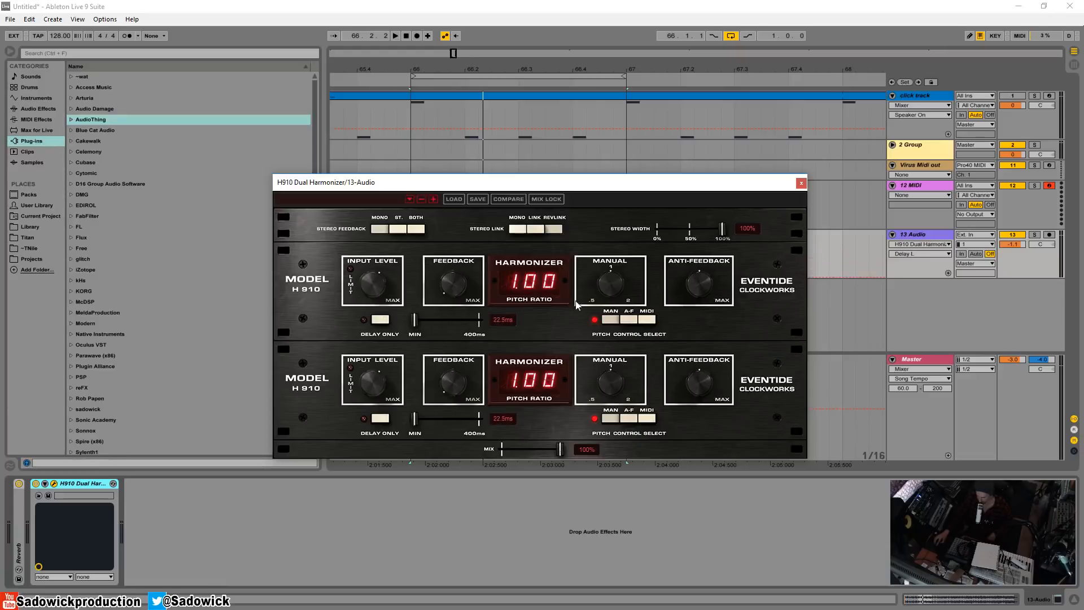
drag(611, 290, 613, 289)
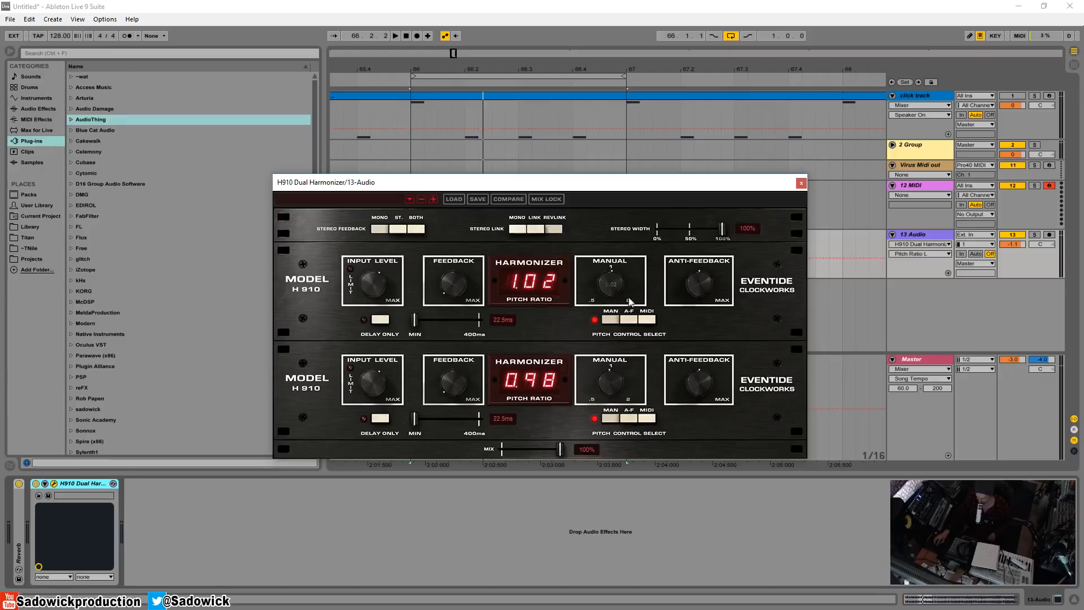
mouse_move(615, 288)
mouse_down()
mouse_move(619, 250)
mouse_move(621, 323)
mouse_move(617, 266)
mouse_move(617, 287)
mouse_up()
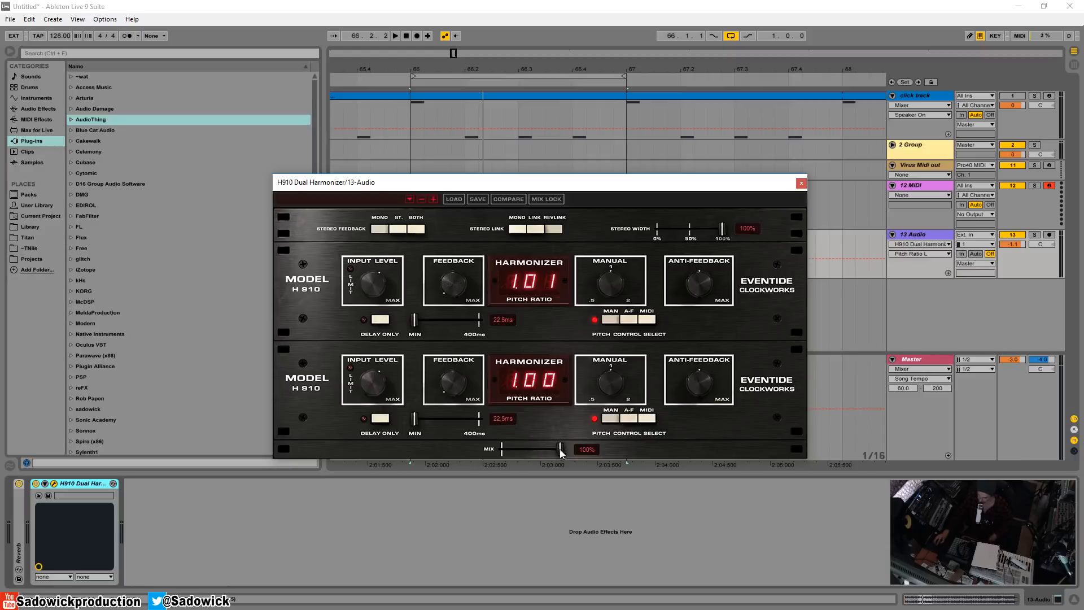
Step: Raise the mix from 0% to 56% while the loop plays, and compare the sound with the Dual Harmonizer bypassed
drag(560, 449, 368, 438)
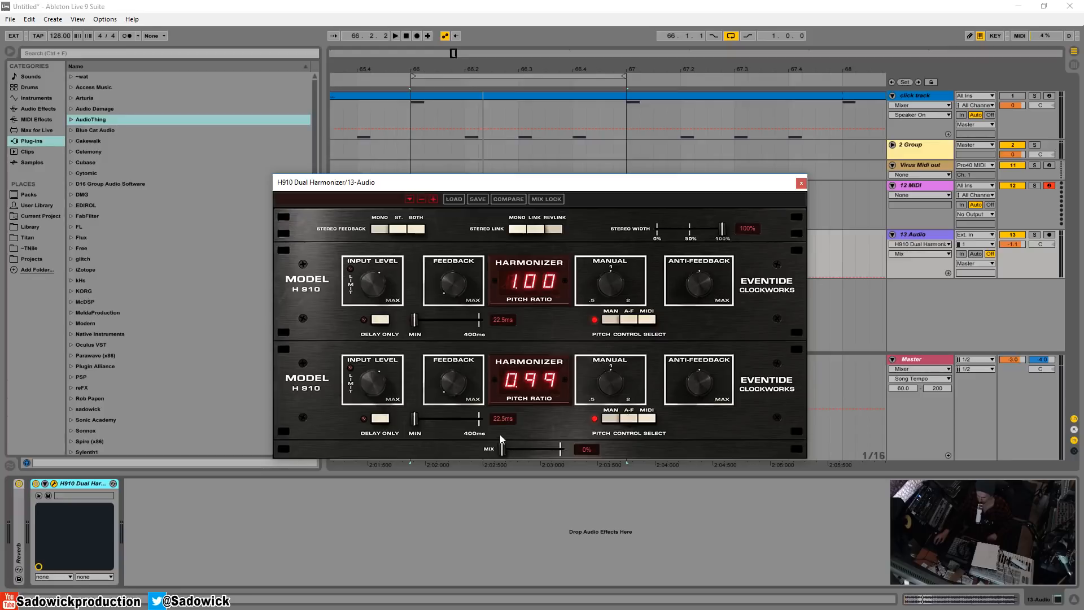
key(space)
drag(502, 448, 535, 450)
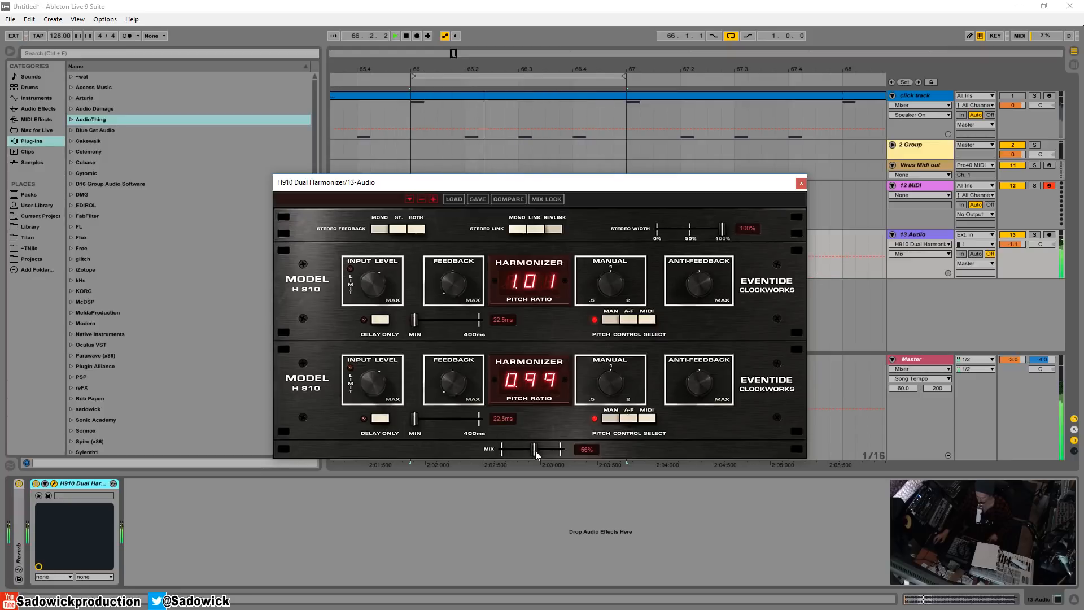
click(36, 483)
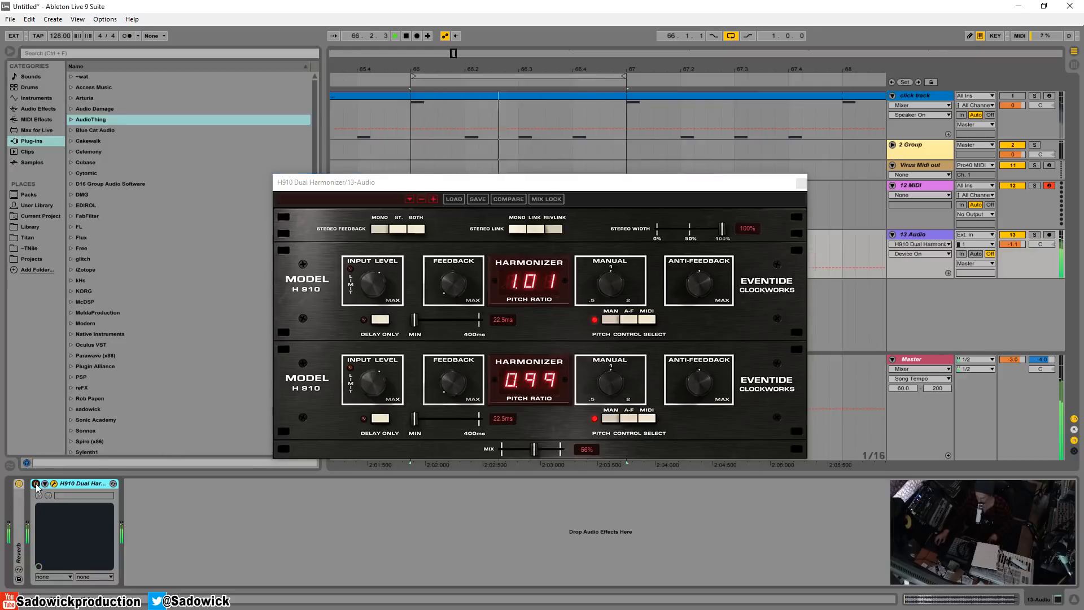
click(36, 484)
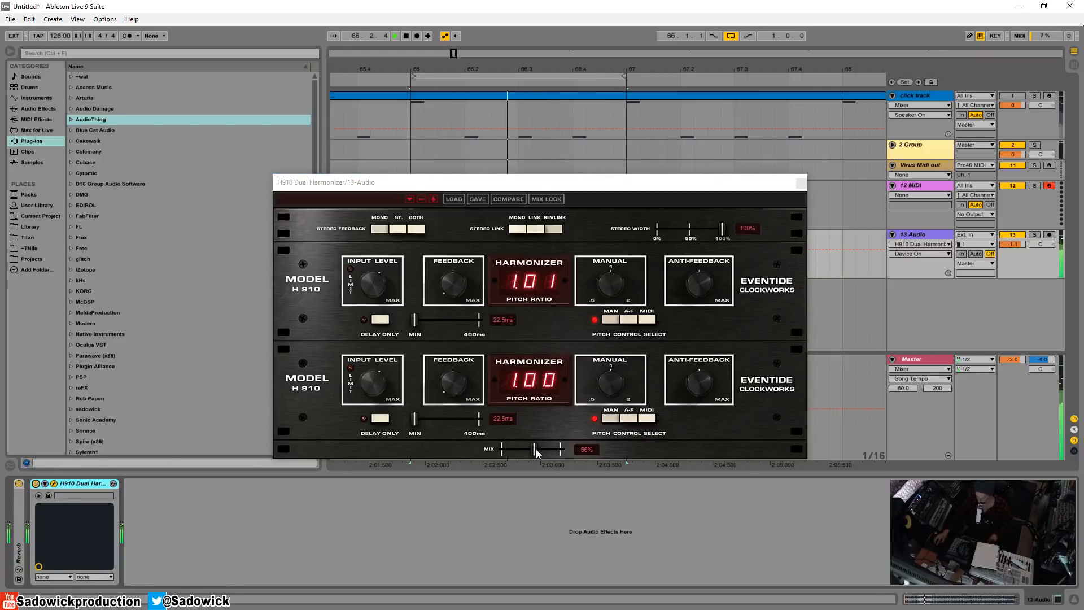
Step: Set the mix to 100% and compare the playing loop with the Dual Harmonizer off and on
drag(535, 450, 608, 466)
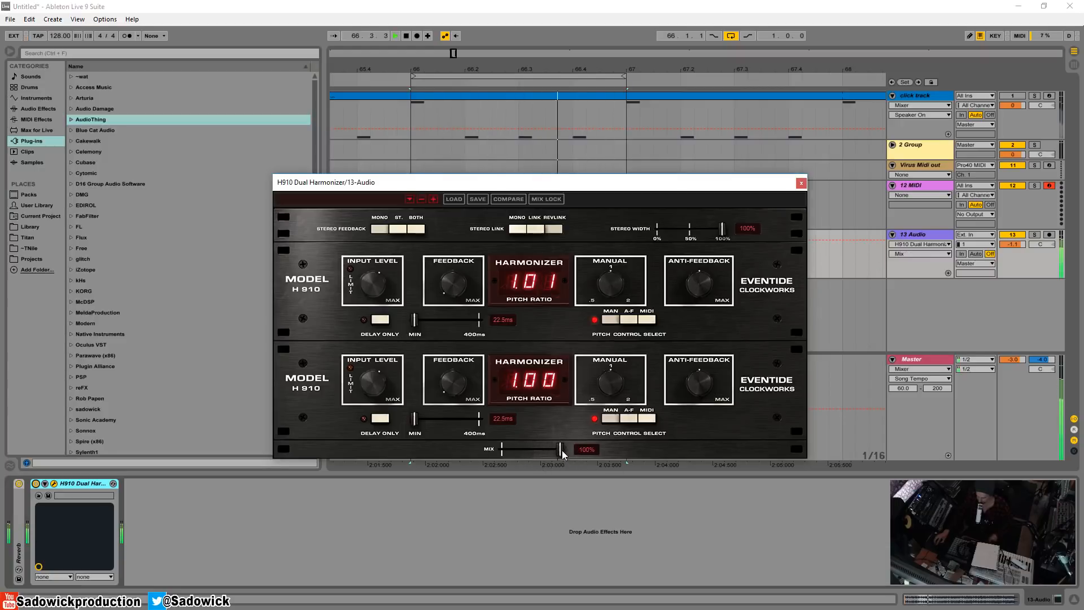
click(35, 484)
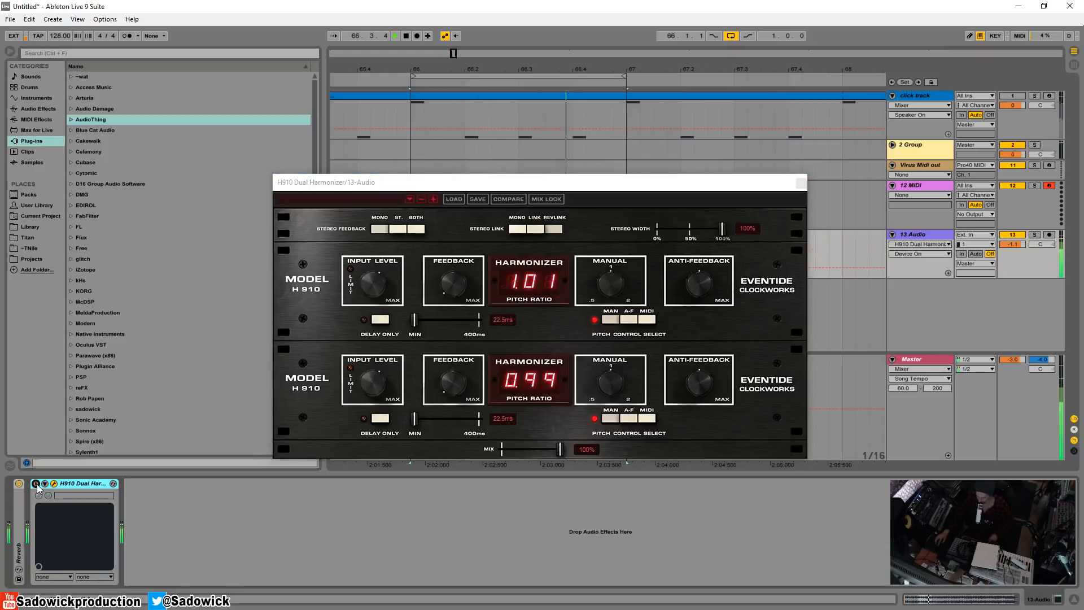
click(36, 484)
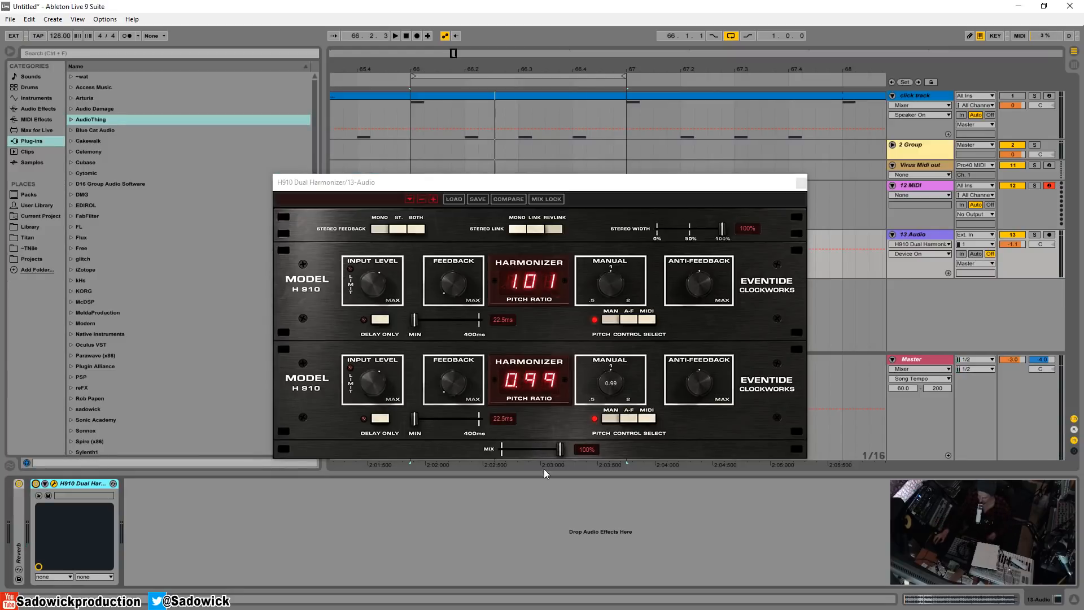
Step: Audition the loop with the stereo width at 57%, 0% and 100%
drag(558, 179, 548, 184)
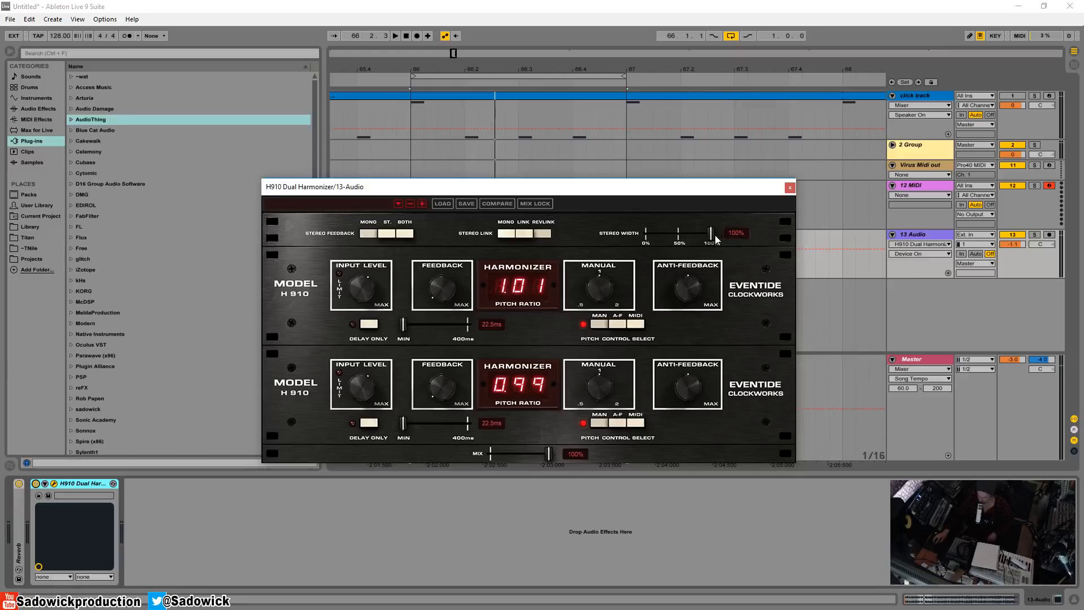
drag(712, 231, 684, 237)
key(space)
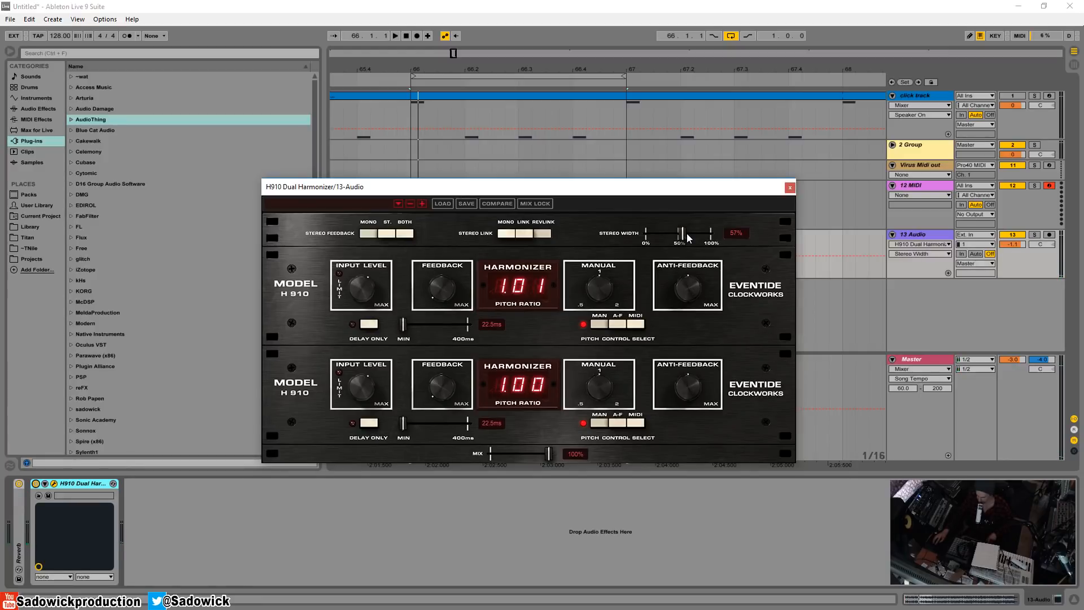
key(space)
drag(680, 236, 632, 240)
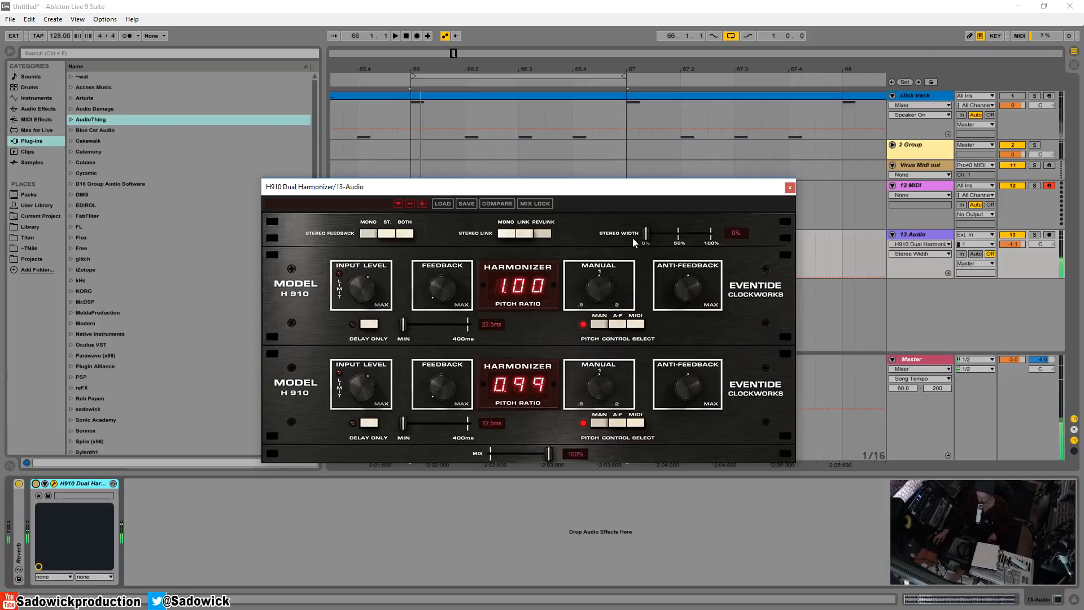
drag(632, 239, 862, 236)
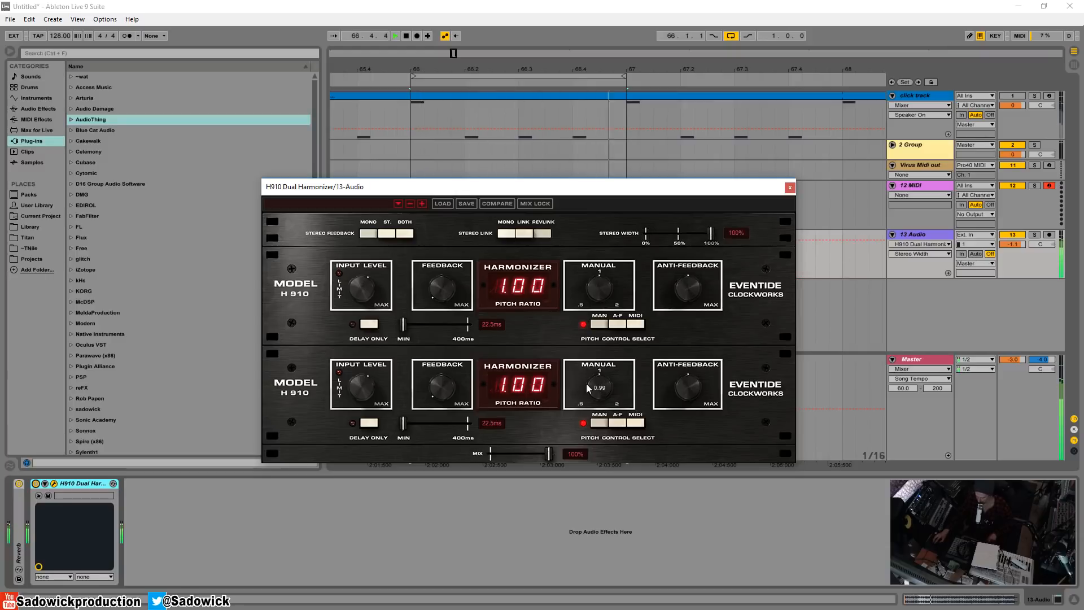
key(space)
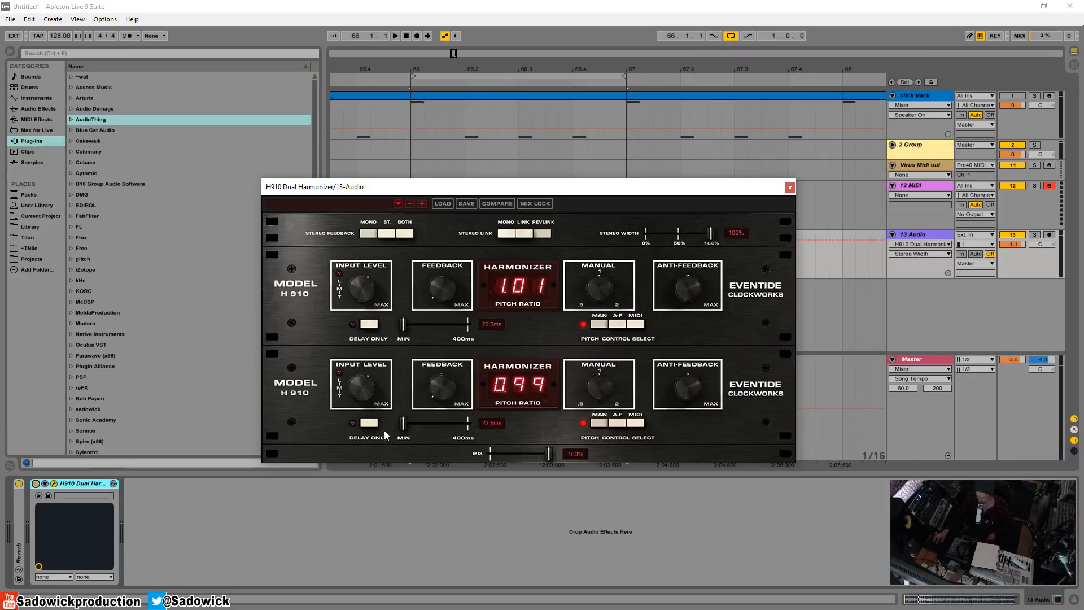
Step: Set the stereo link to Mono and the upper unit's delay to 38.0 ms while listening to the loop
click(402, 424)
drag(406, 337, 384, 332)
click(506, 234)
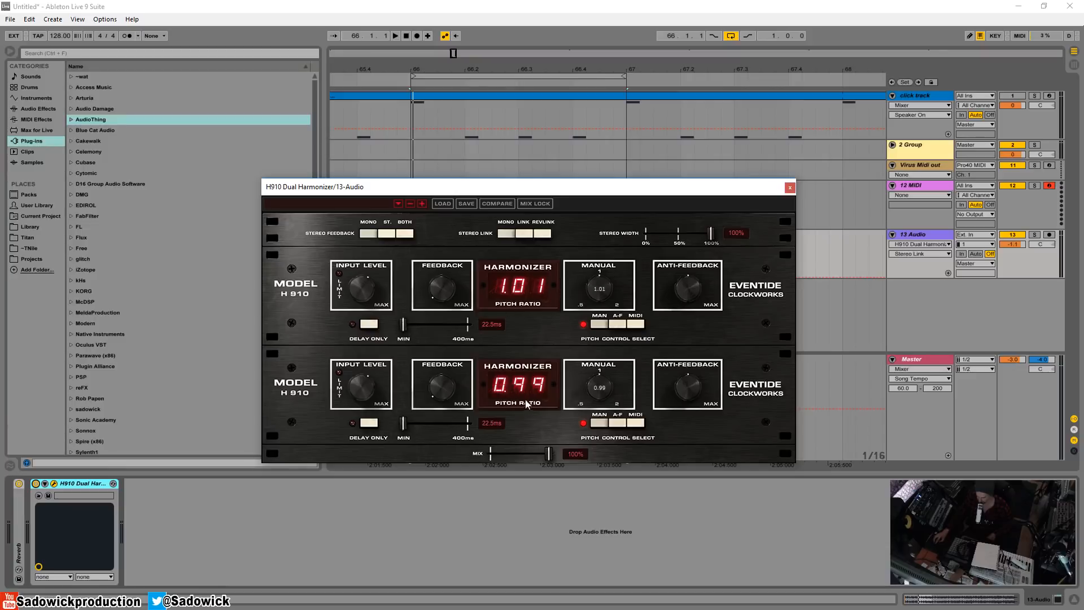
drag(404, 325, 411, 327)
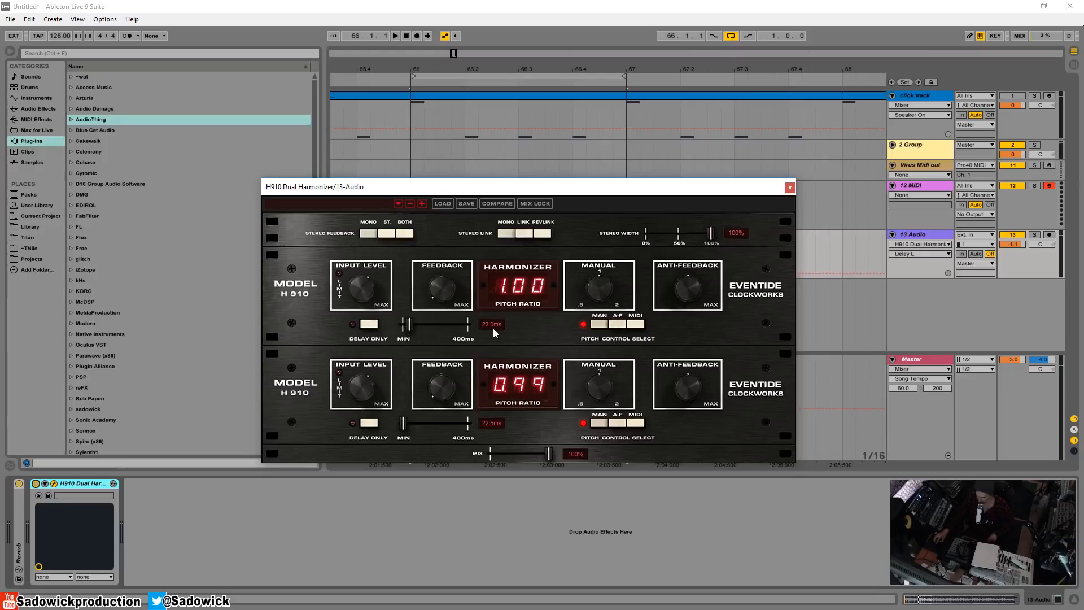
key(space)
drag(410, 326, 425, 326)
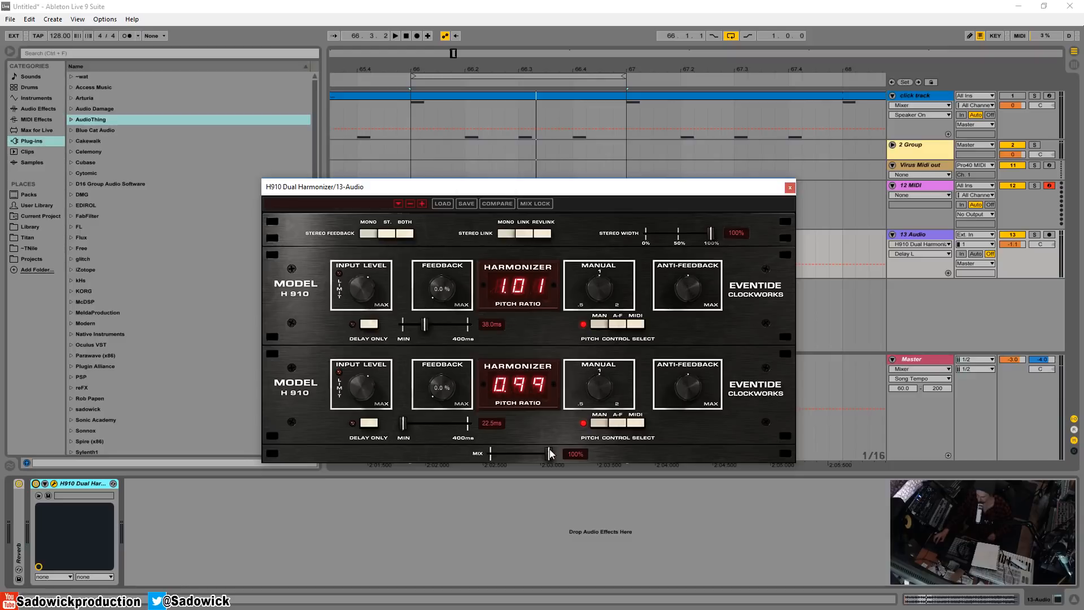
Step: Listen to the loop with the mix at 48%, and return the mix to 100%
drag(549, 453, 519, 459)
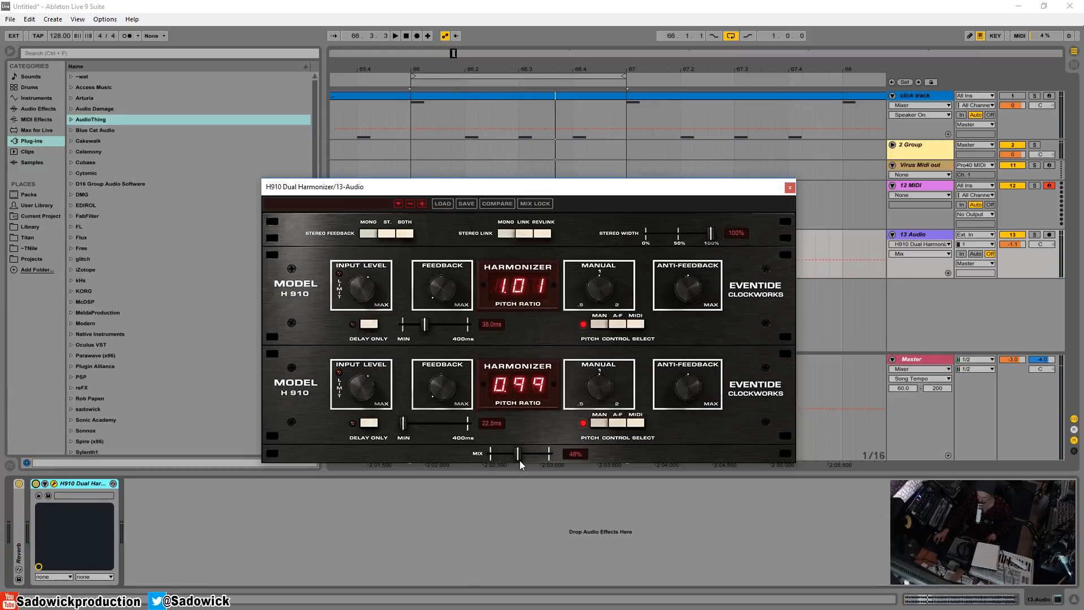
key(space)
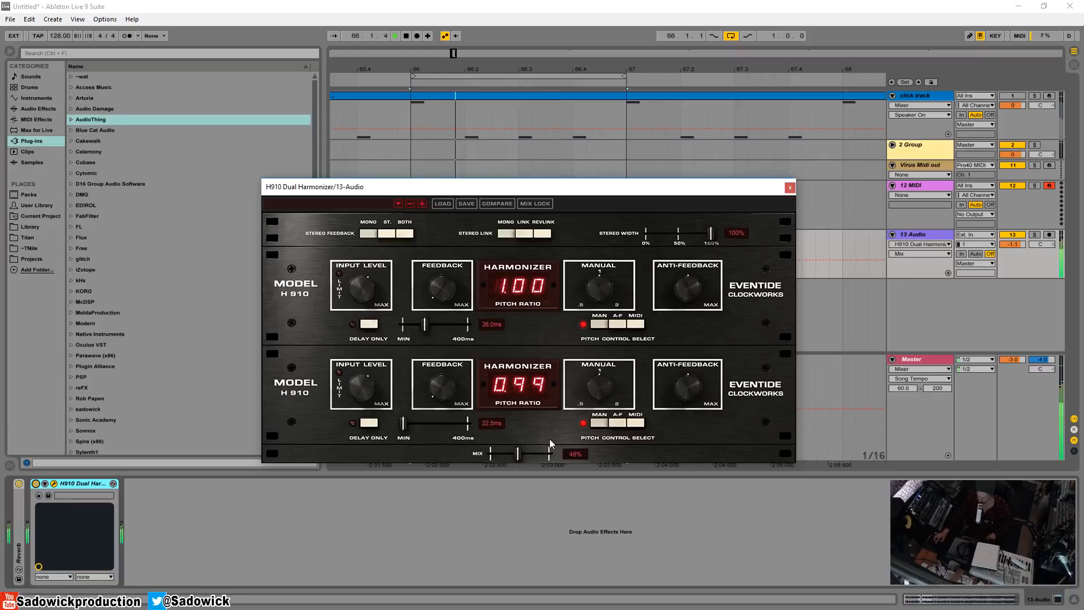
drag(527, 452, 559, 453)
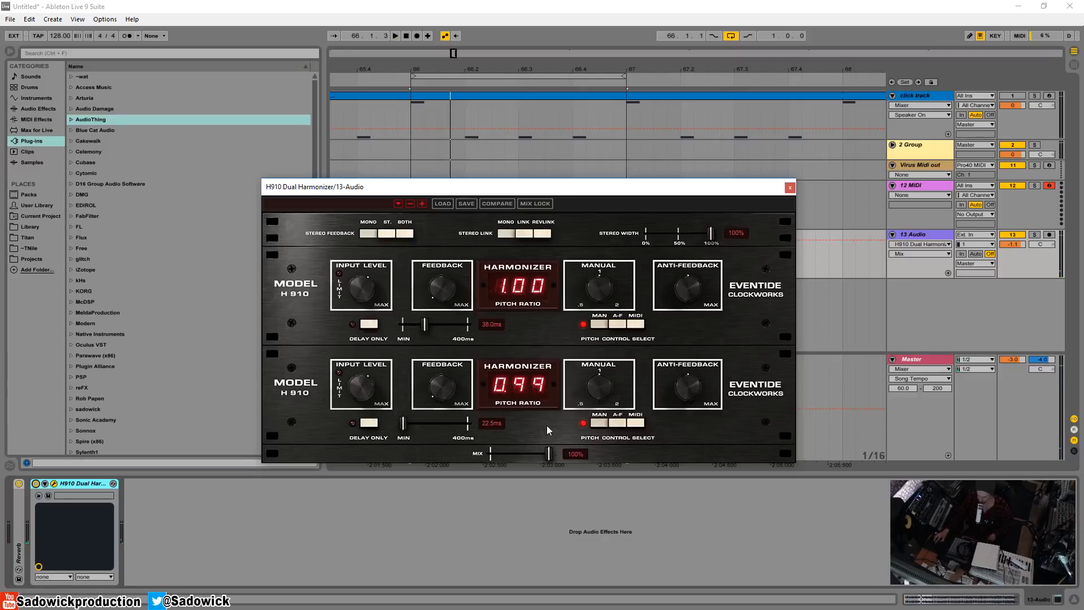
Step: Set the stereo link to Link, raise the upper unit's input level, and play the loop
click(543, 233)
click(525, 234)
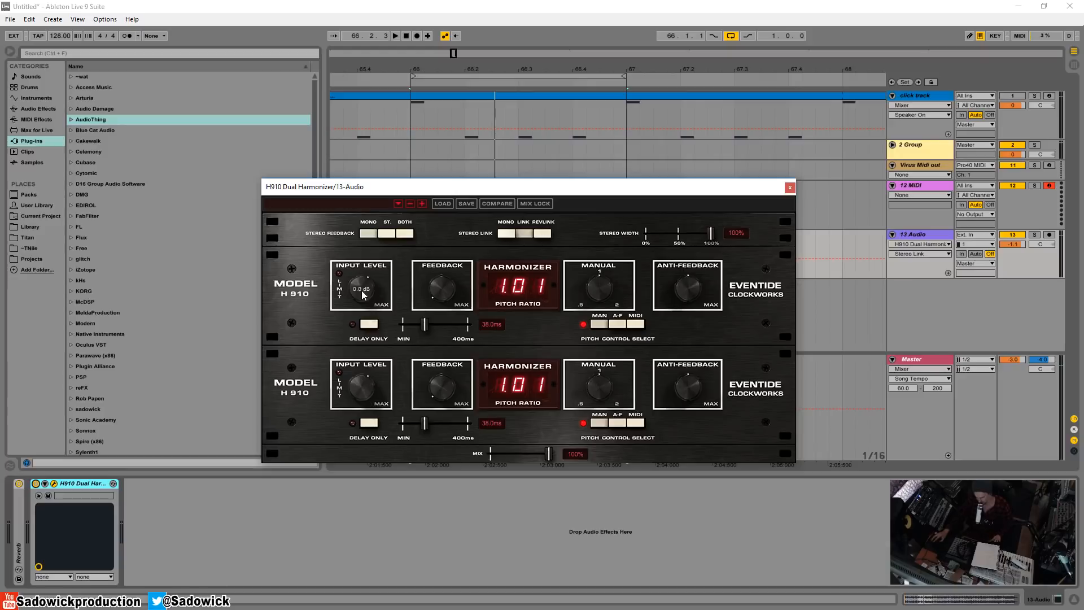
drag(364, 292, 364, 275)
key(space)
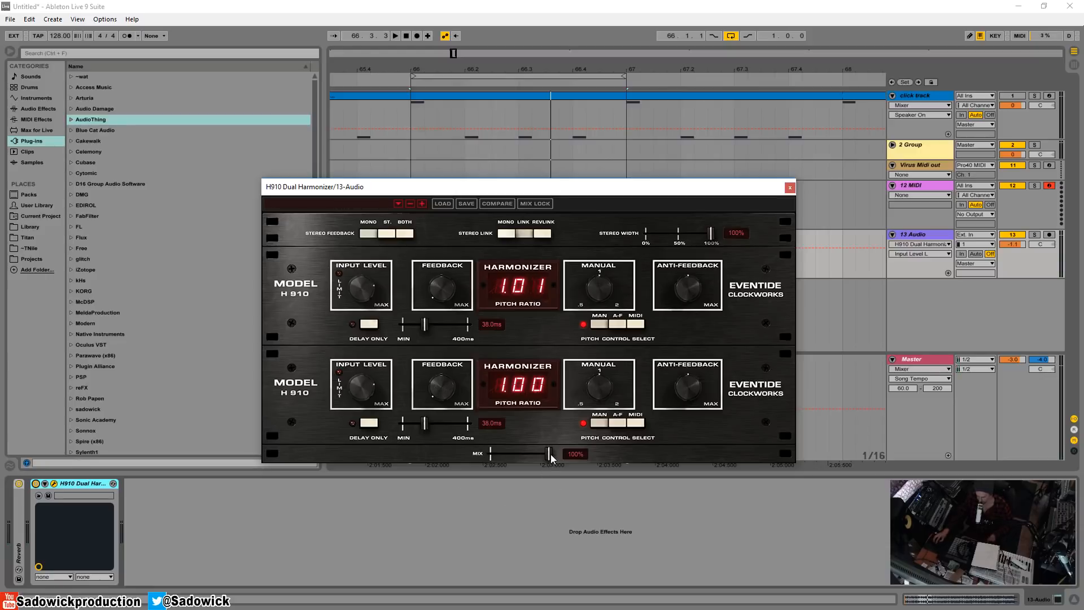
Step: Set the mix to 27% and the upper unit's delay to 23.4 ms during playback
drag(550, 454, 508, 456)
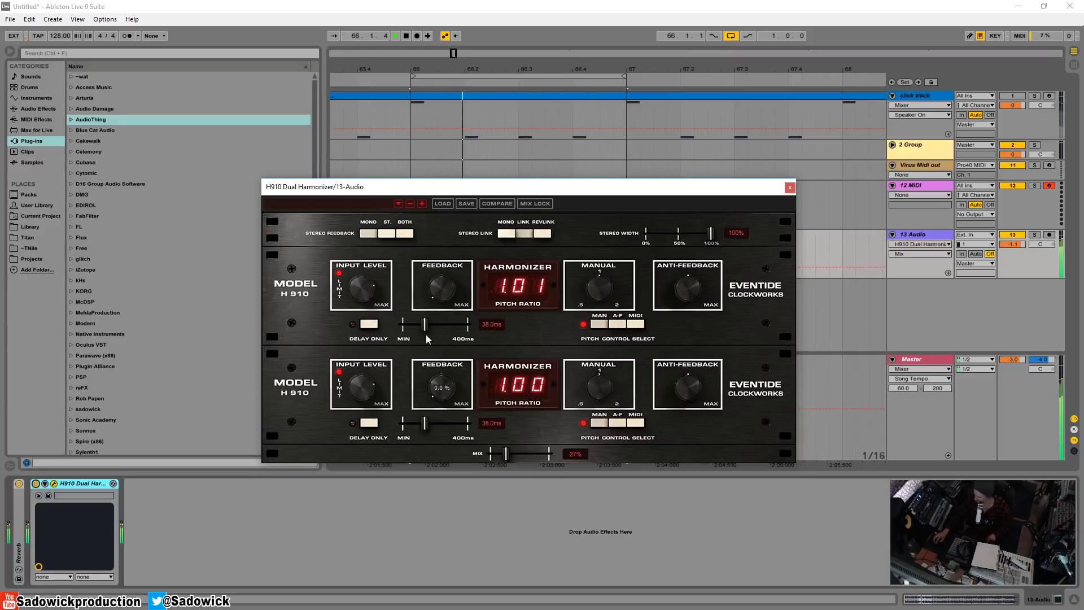
drag(425, 326, 411, 328)
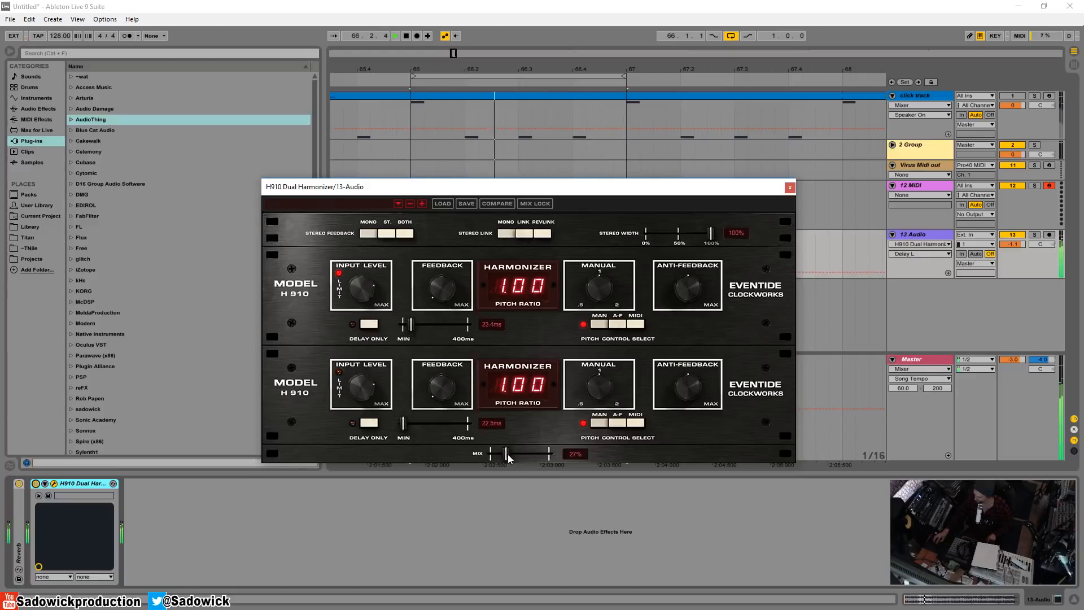
Step: Compare the fully wet loop at 100% mix with the bypassed sound, and settle the mix at 32%
drag(506, 455, 573, 460)
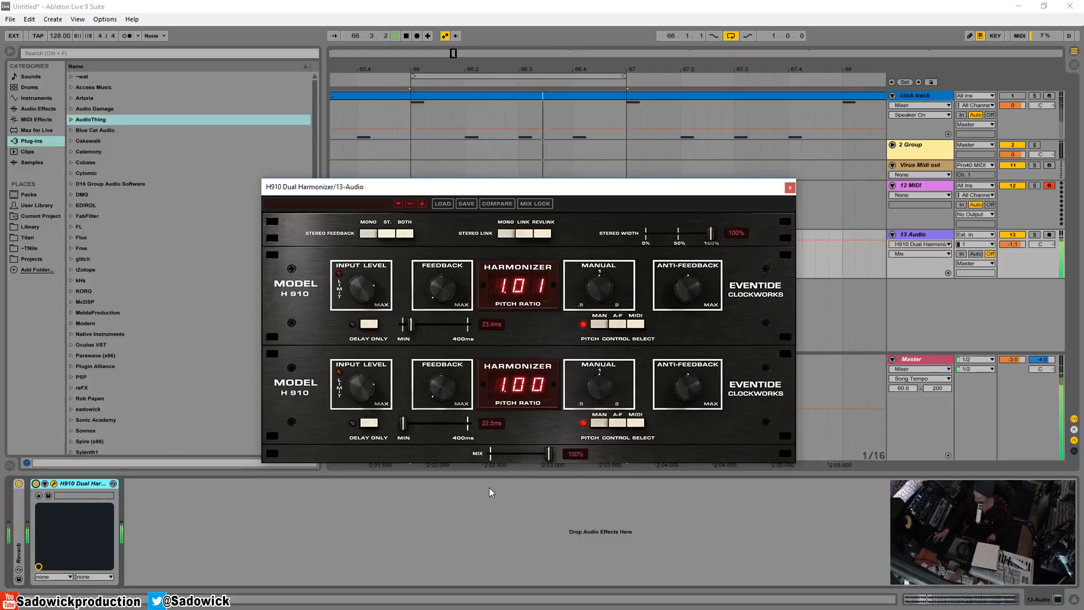
click(35, 484)
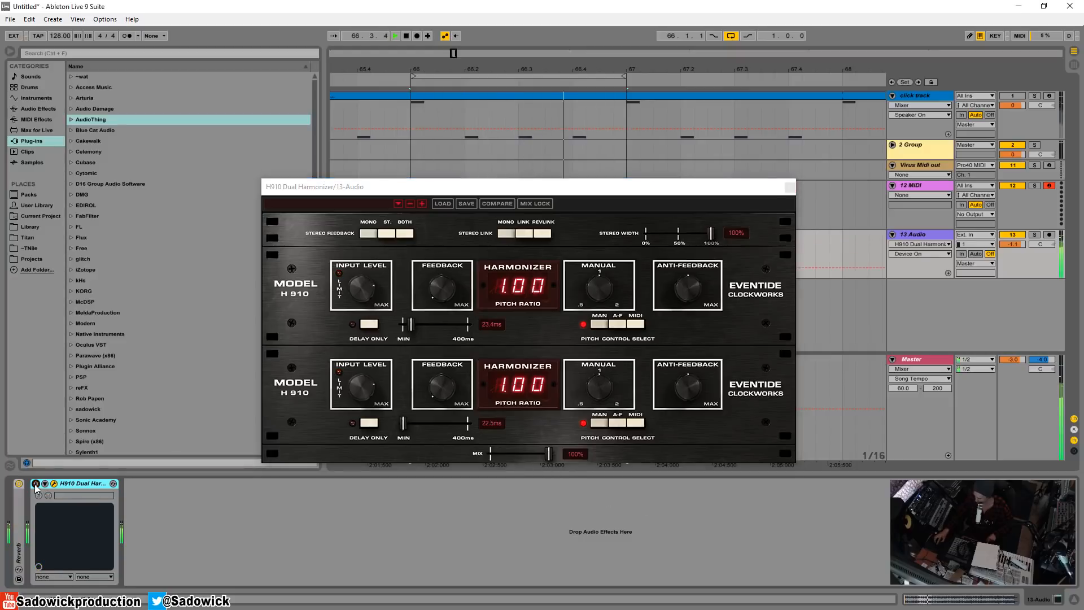
click(36, 484)
drag(551, 452, 510, 459)
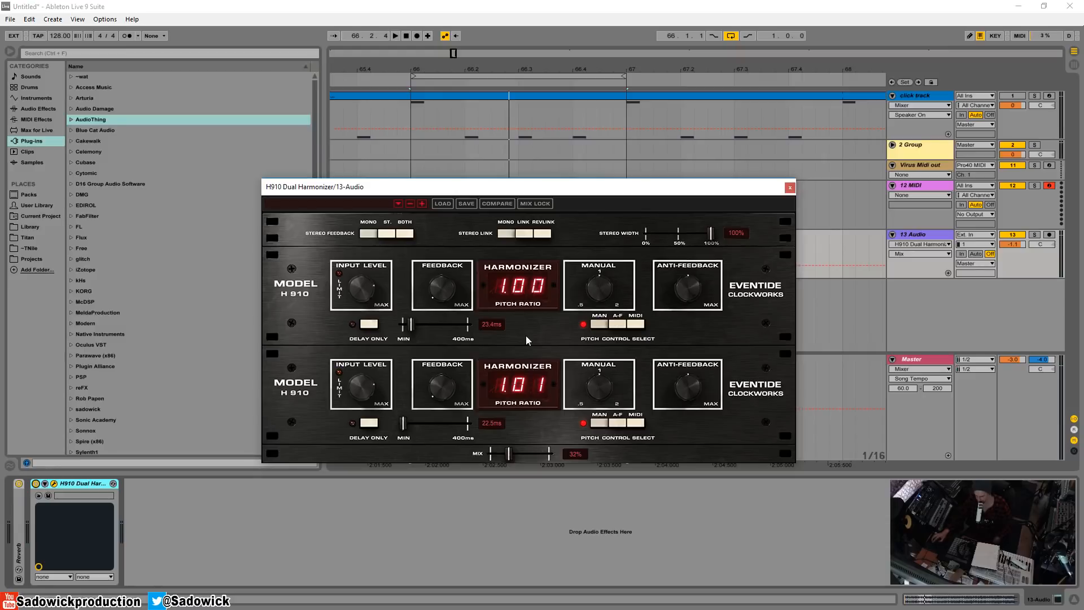
drag(545, 192, 478, 158)
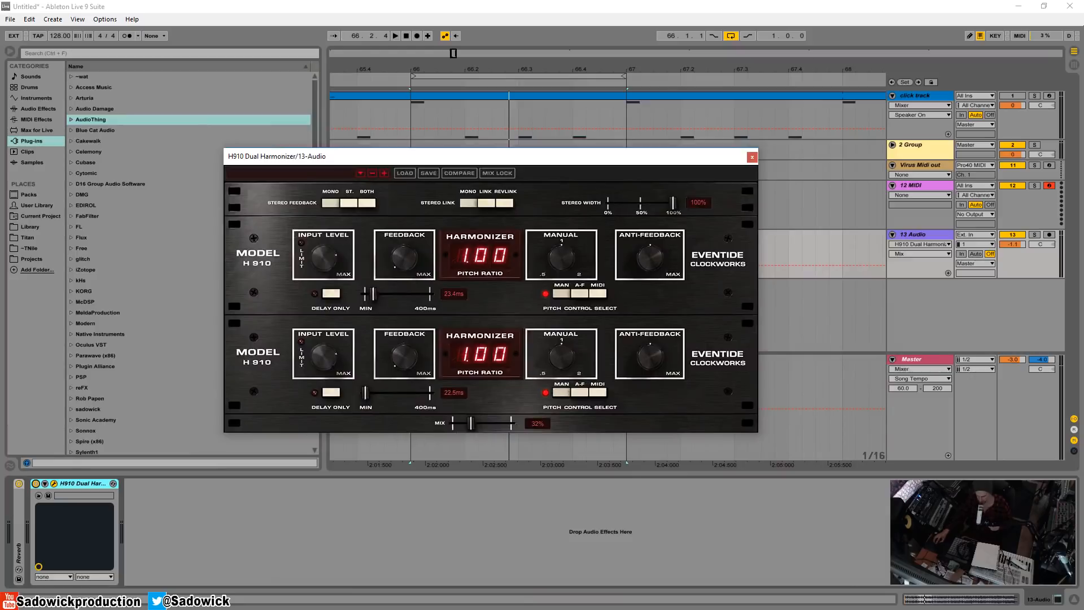